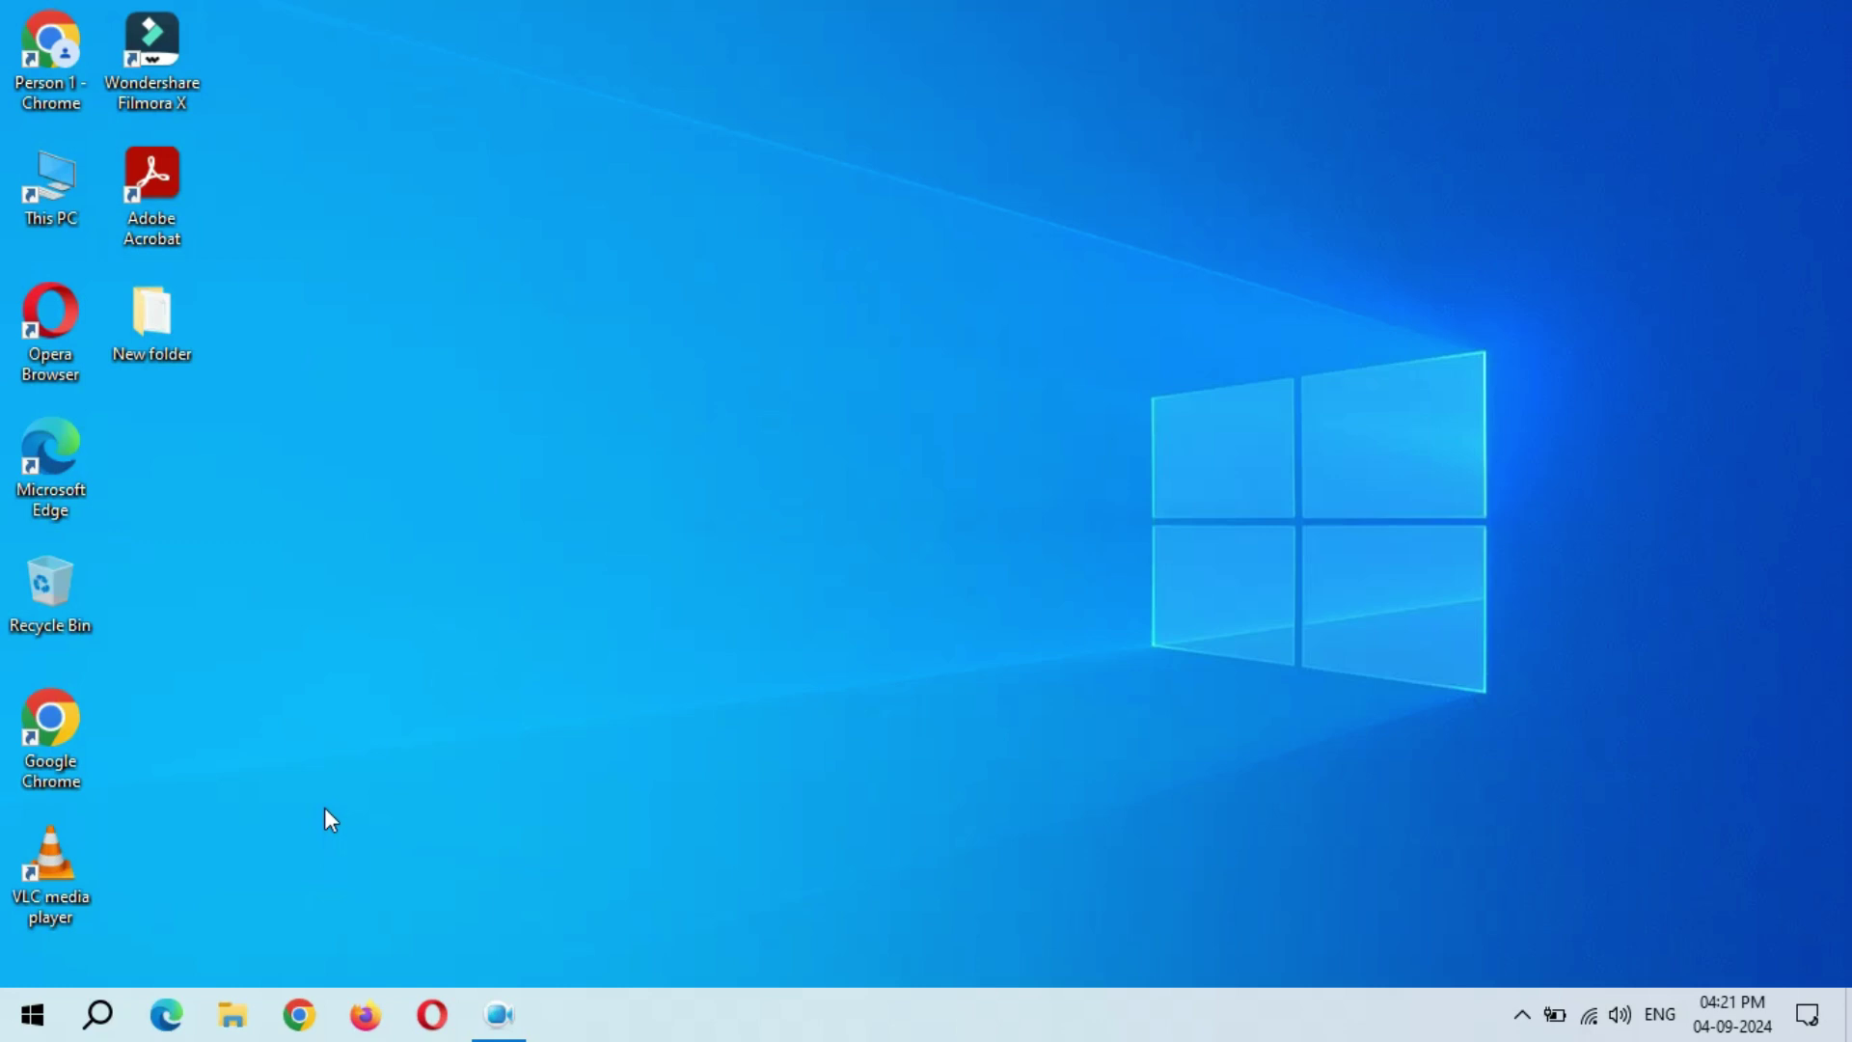
- Launch Chrome, load the copied Drive link, and reach the other profile's new tab
{"action": "left_click", "coordinate": [305, 1015]}
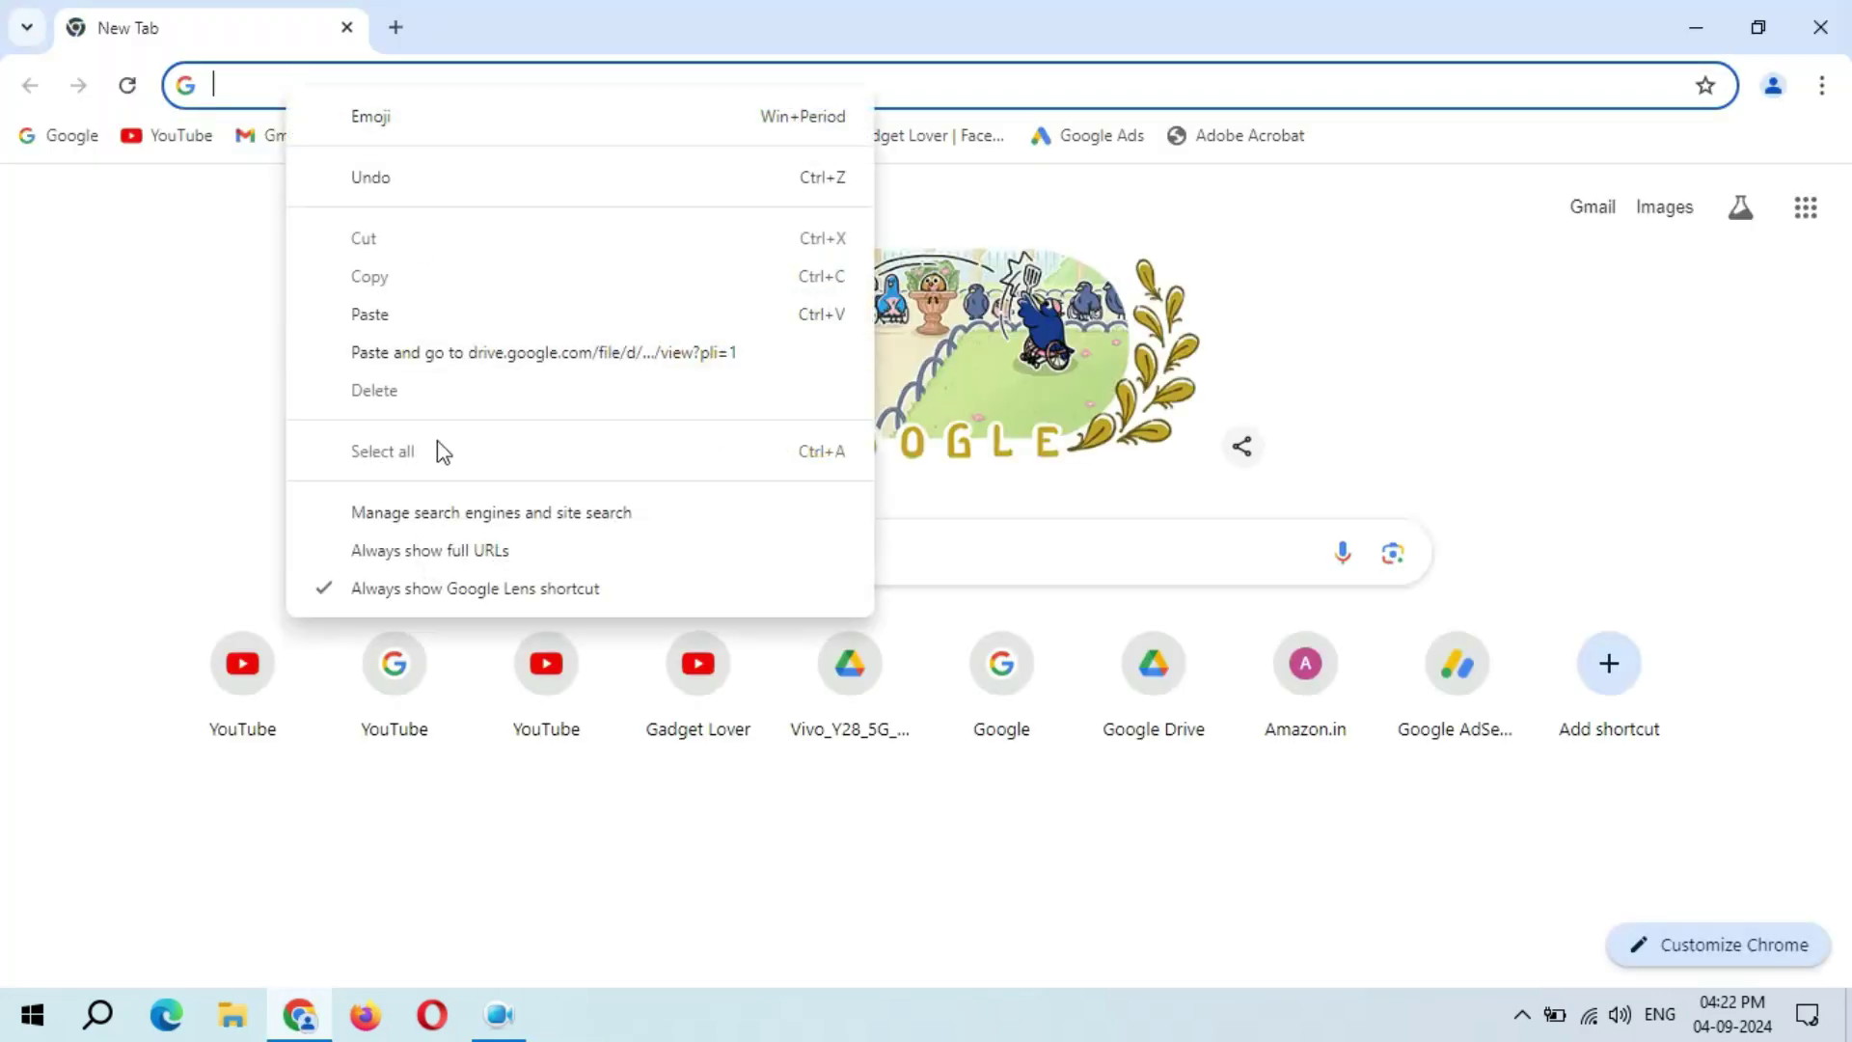
{"action": "left_click", "coordinate": [463, 369]}
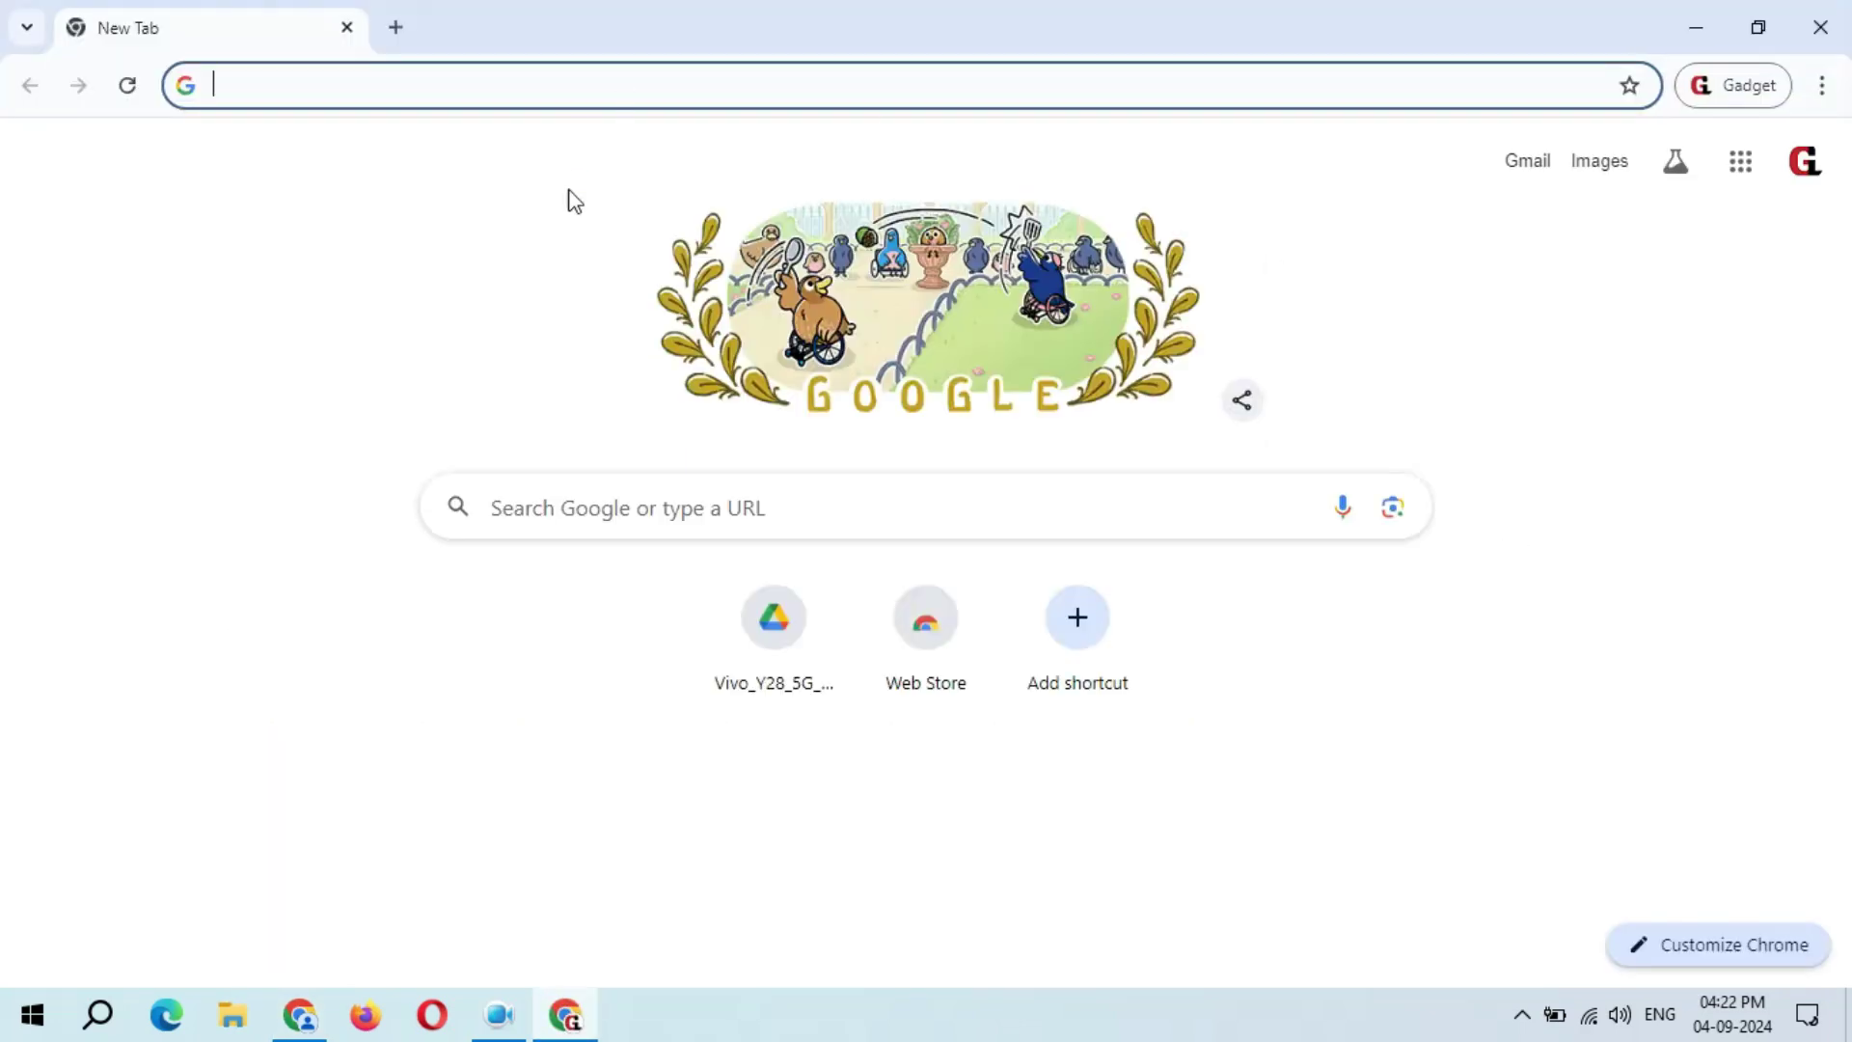
- Open the pasted Vivo firmware zip link and add the file to Starred
{"action": "right_click", "coordinate": [349, 83]}
{"action": "left_click", "coordinate": [604, 348]}
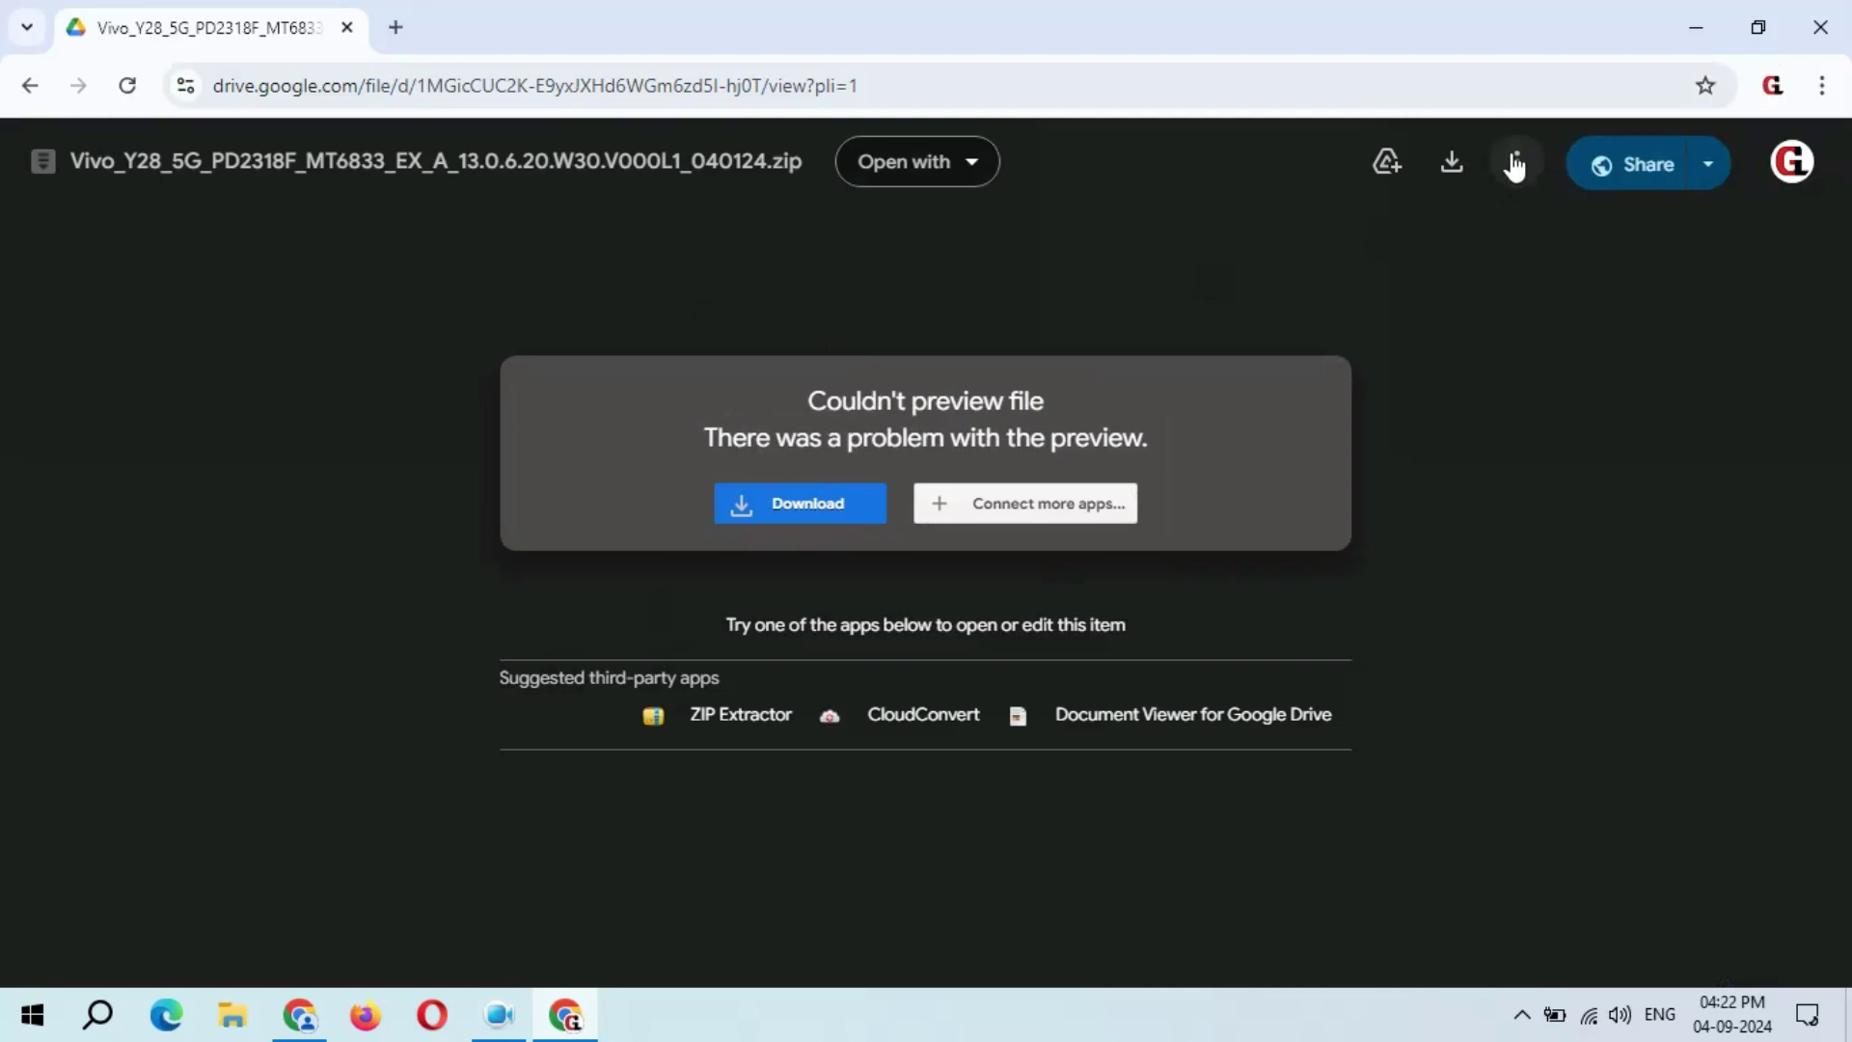
{"action": "left_click", "coordinate": [1517, 172]}
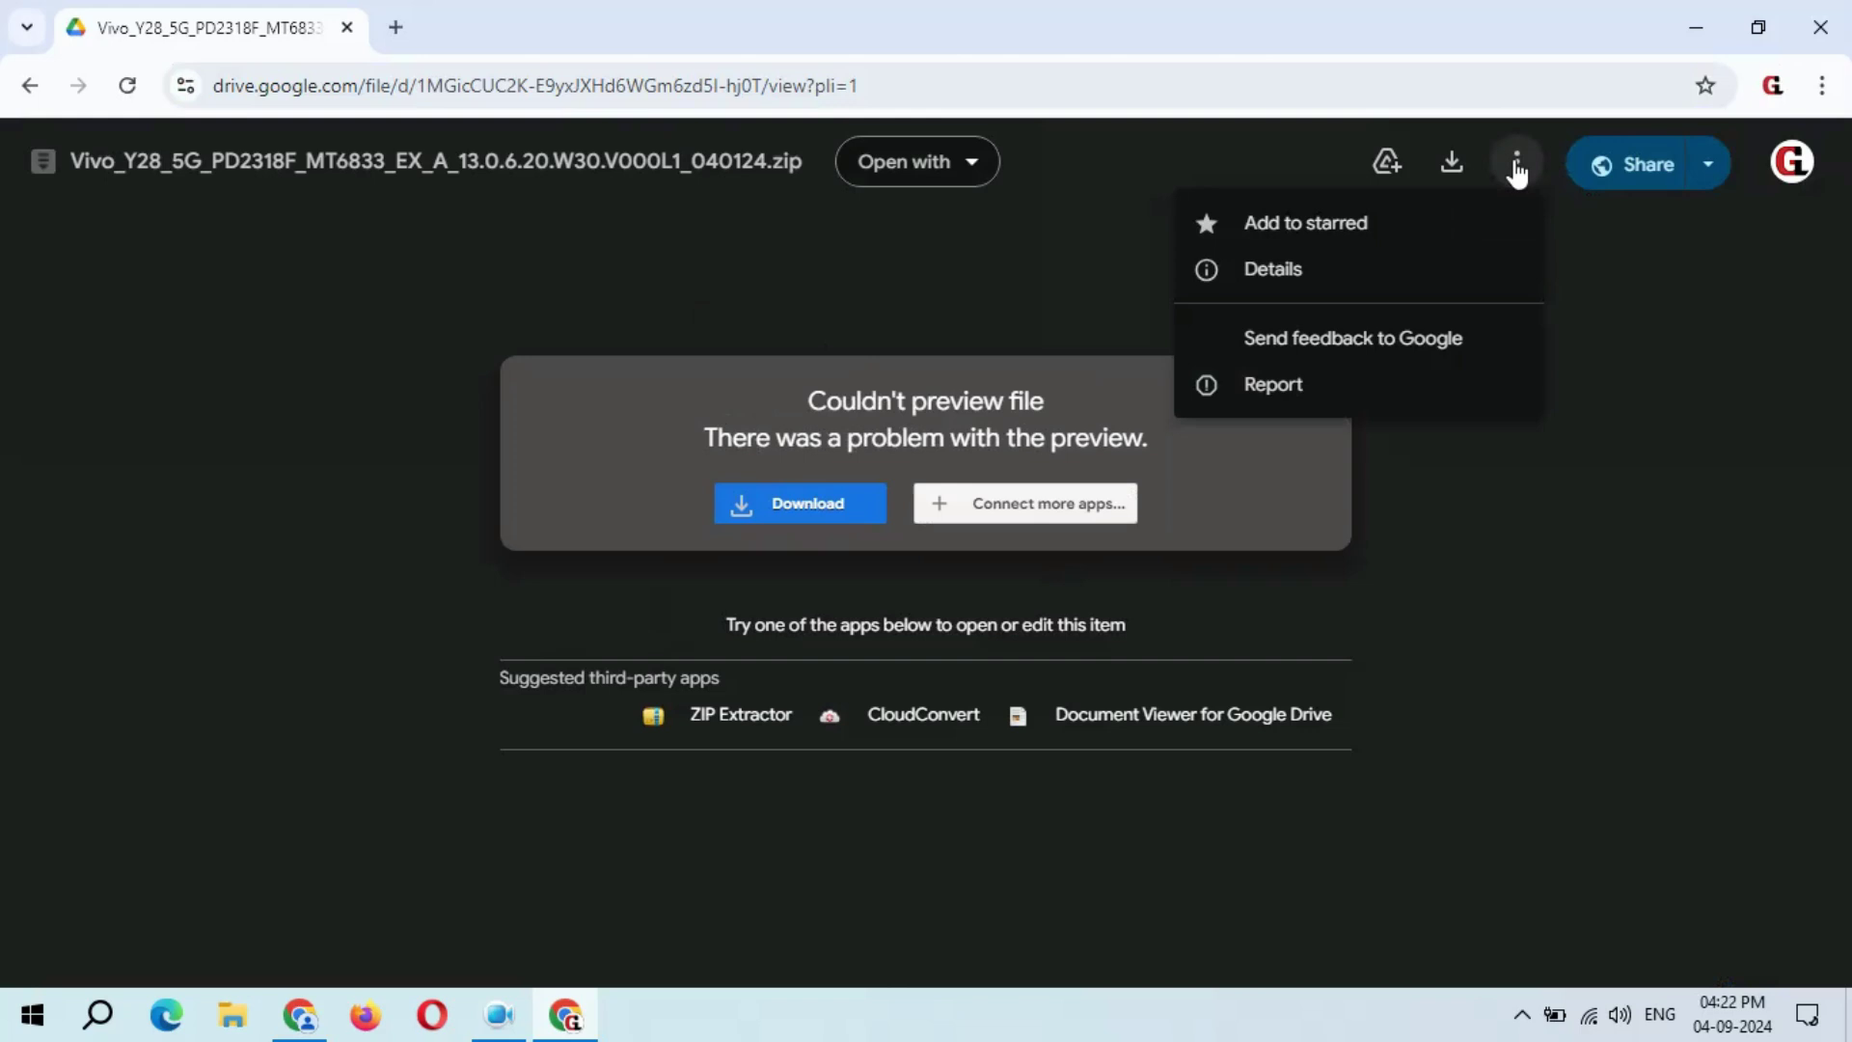
{"action": "left_click", "coordinate": [1328, 239]}
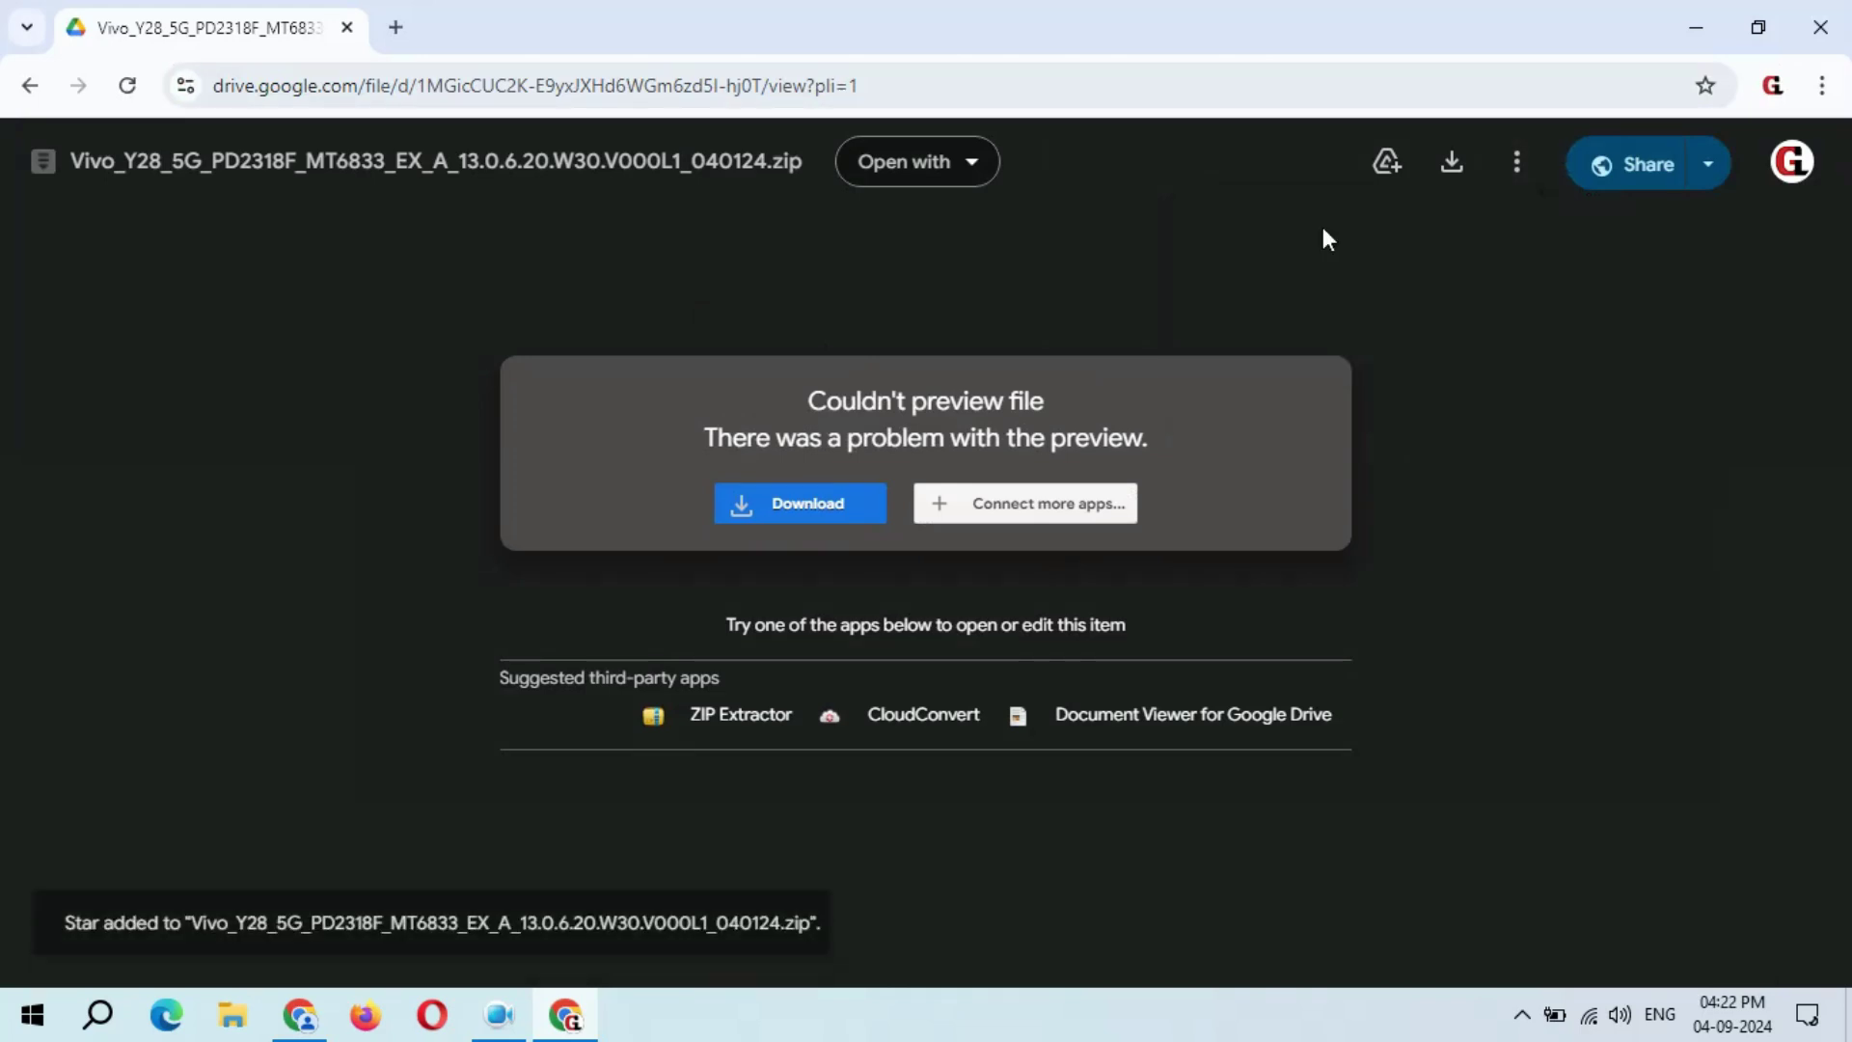
- Search 'google drive' in a new tab and go to the Drive home page
{"action": "left_click", "coordinate": [395, 29]}
{"action": "type", "text": "g"}
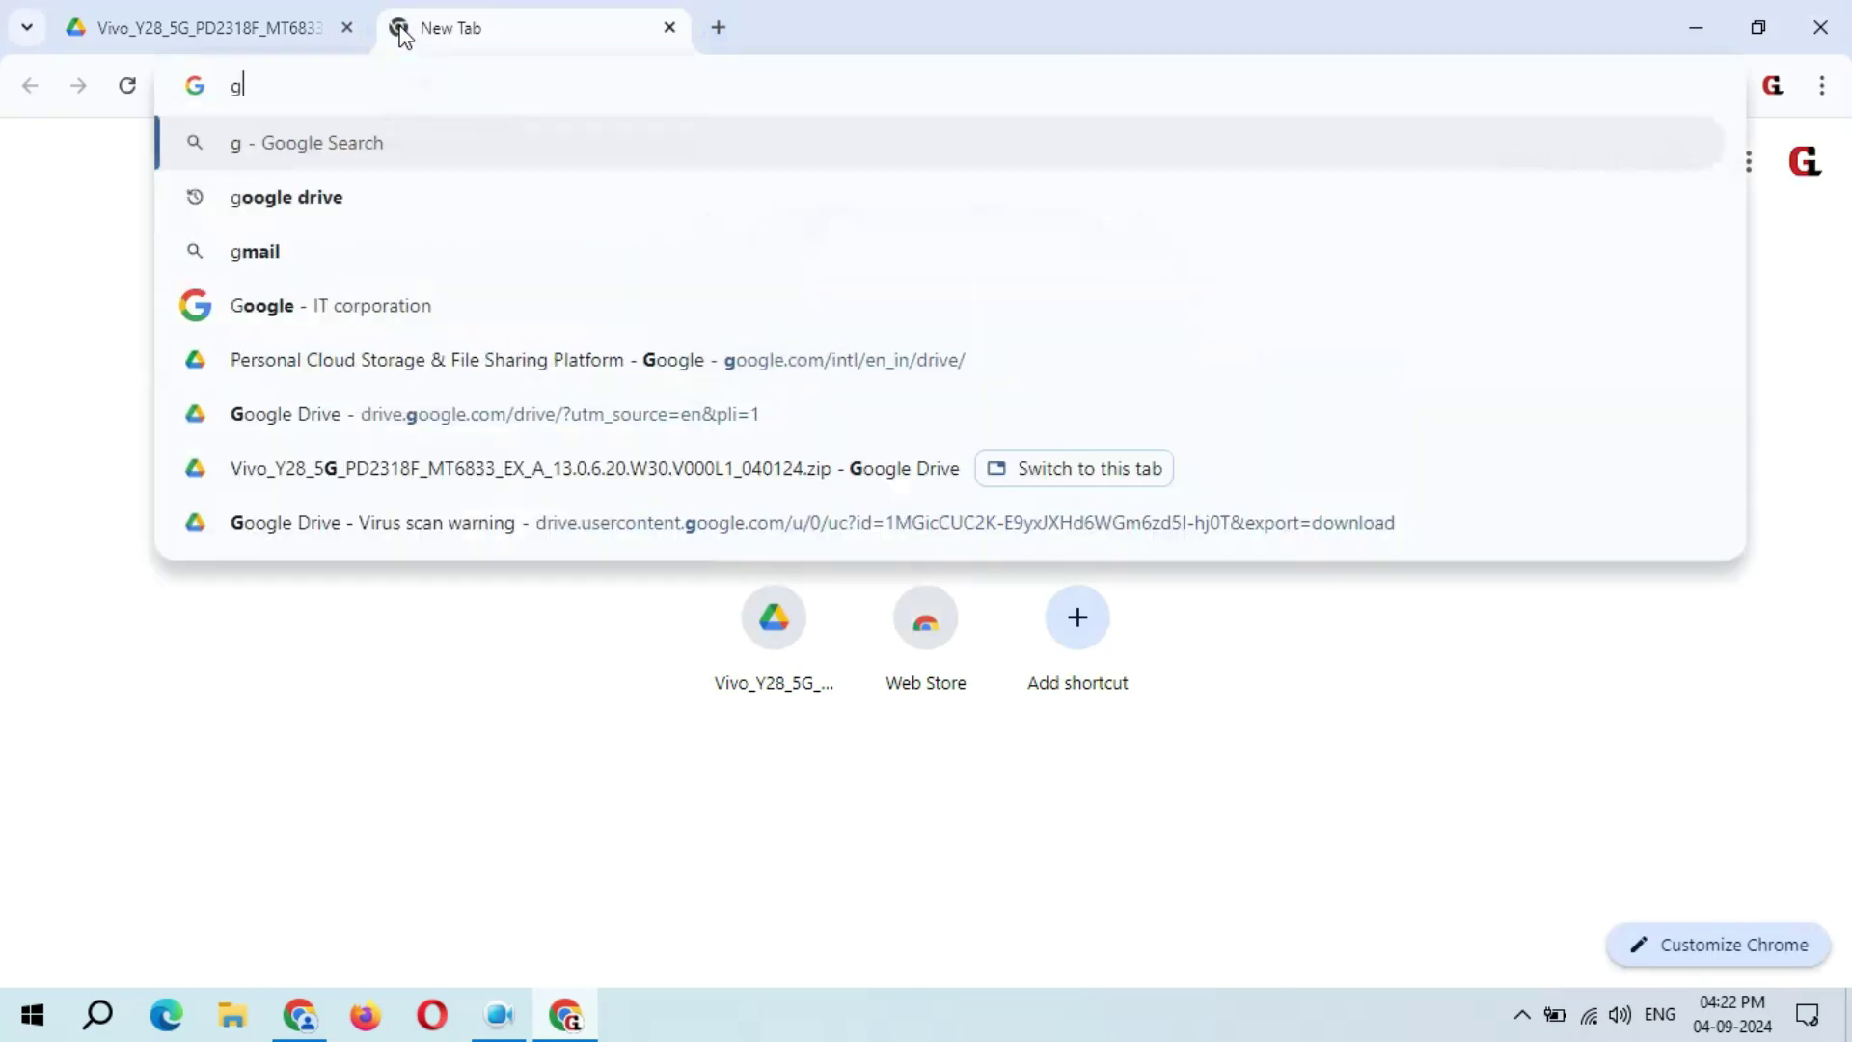
{"action": "type", "text": "oogle "}
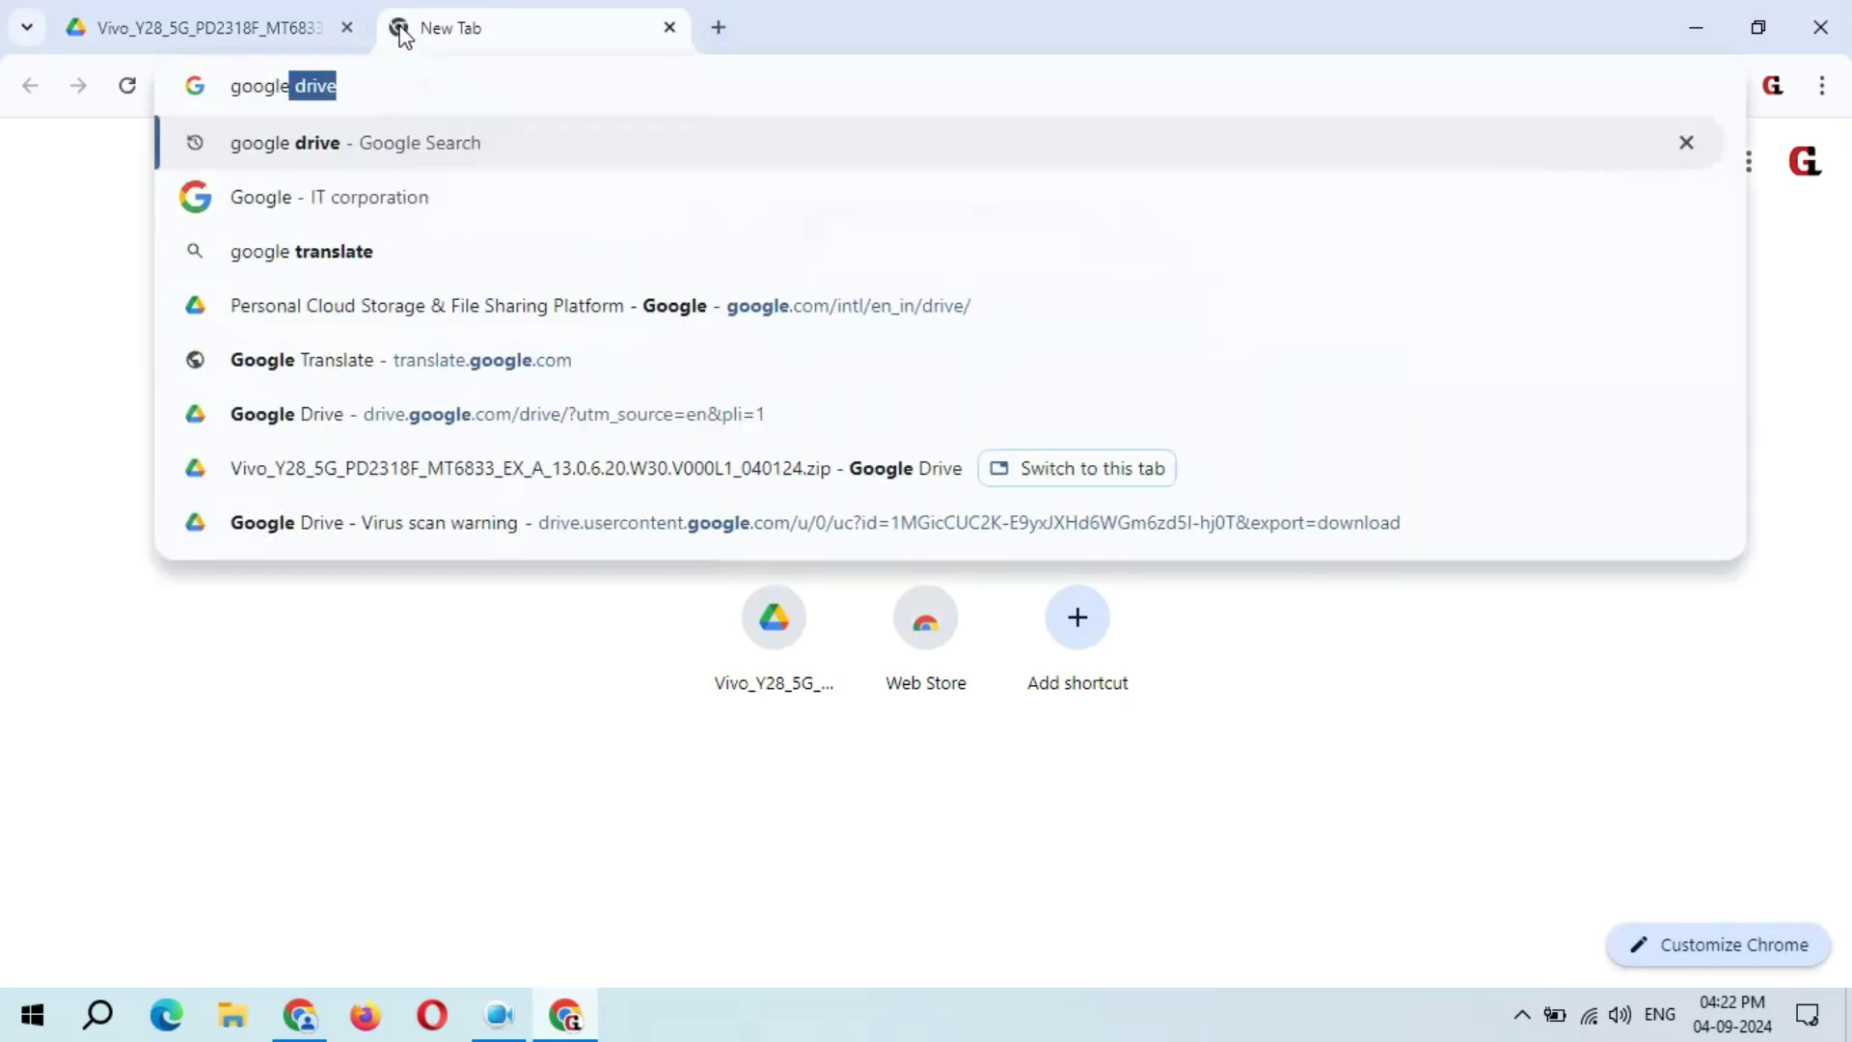
{"action": "type", "text": "driv"}
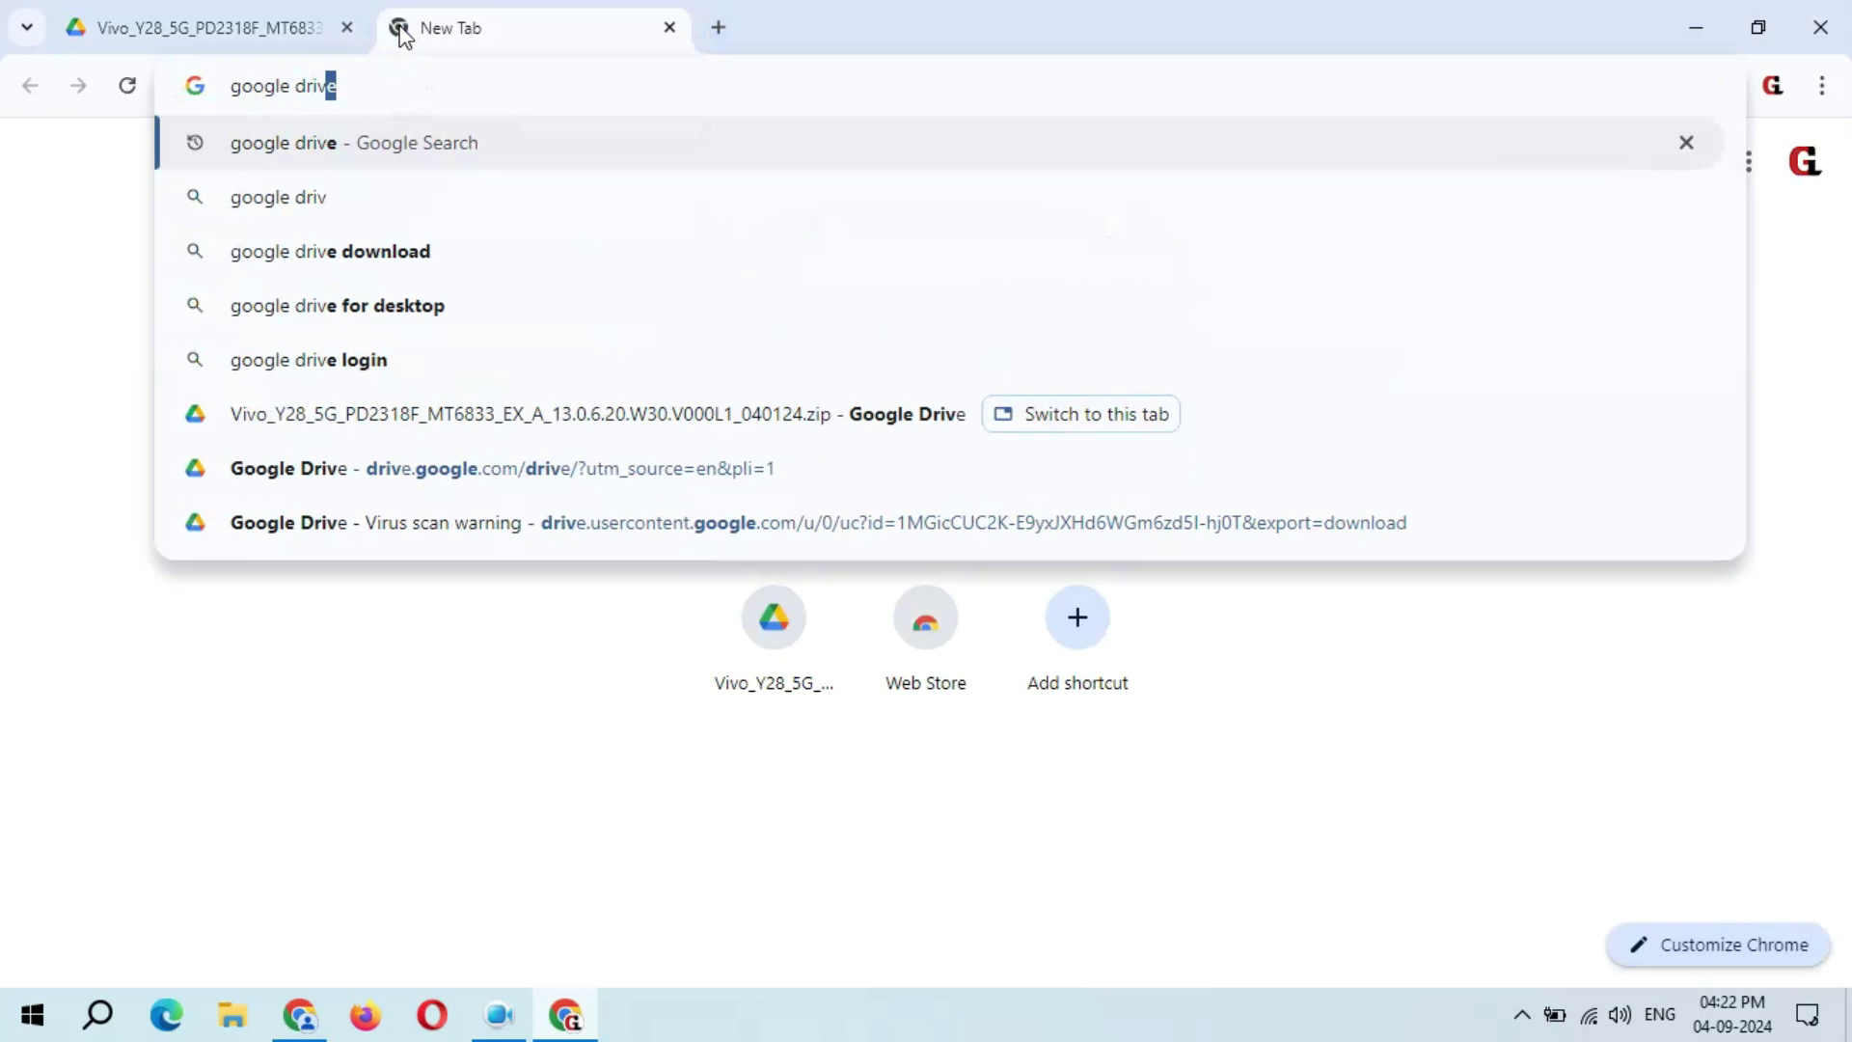
{"action": "type", "text": "e"}
{"action": "key", "text": "Return"}
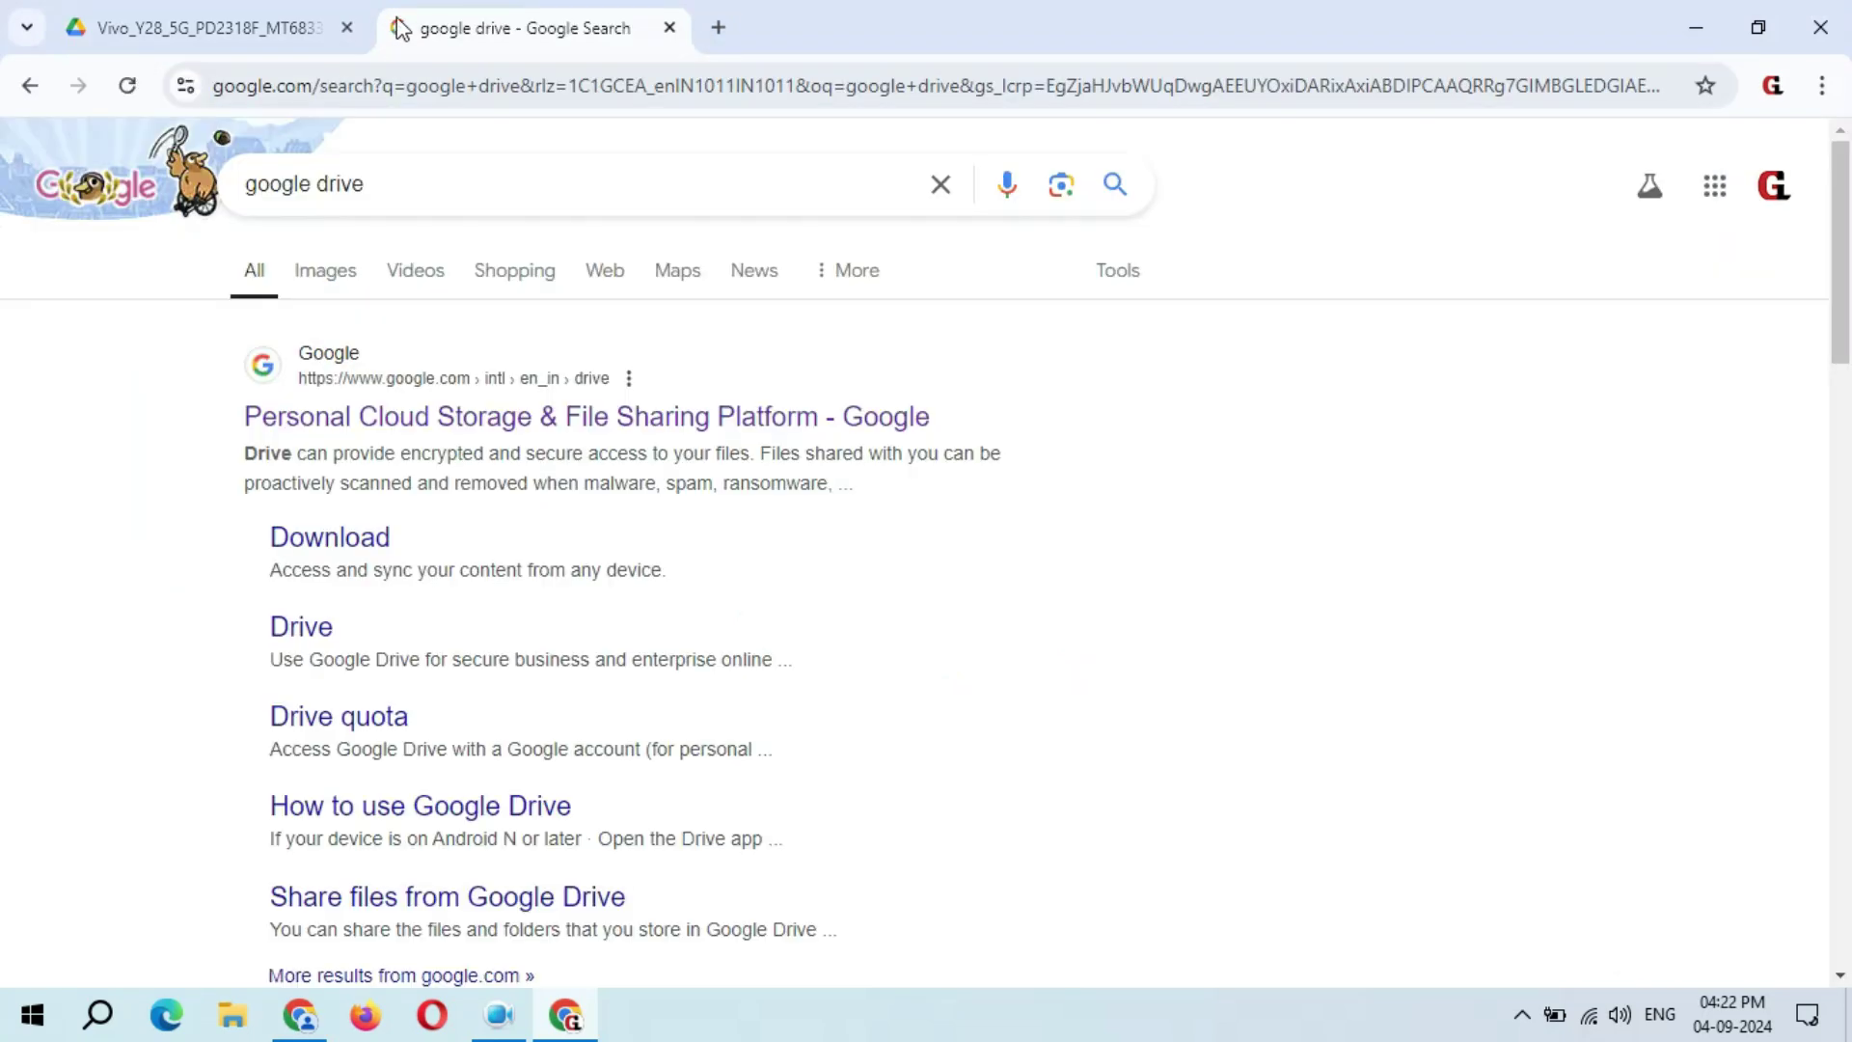
{"action": "left_click", "coordinate": [396, 421]}
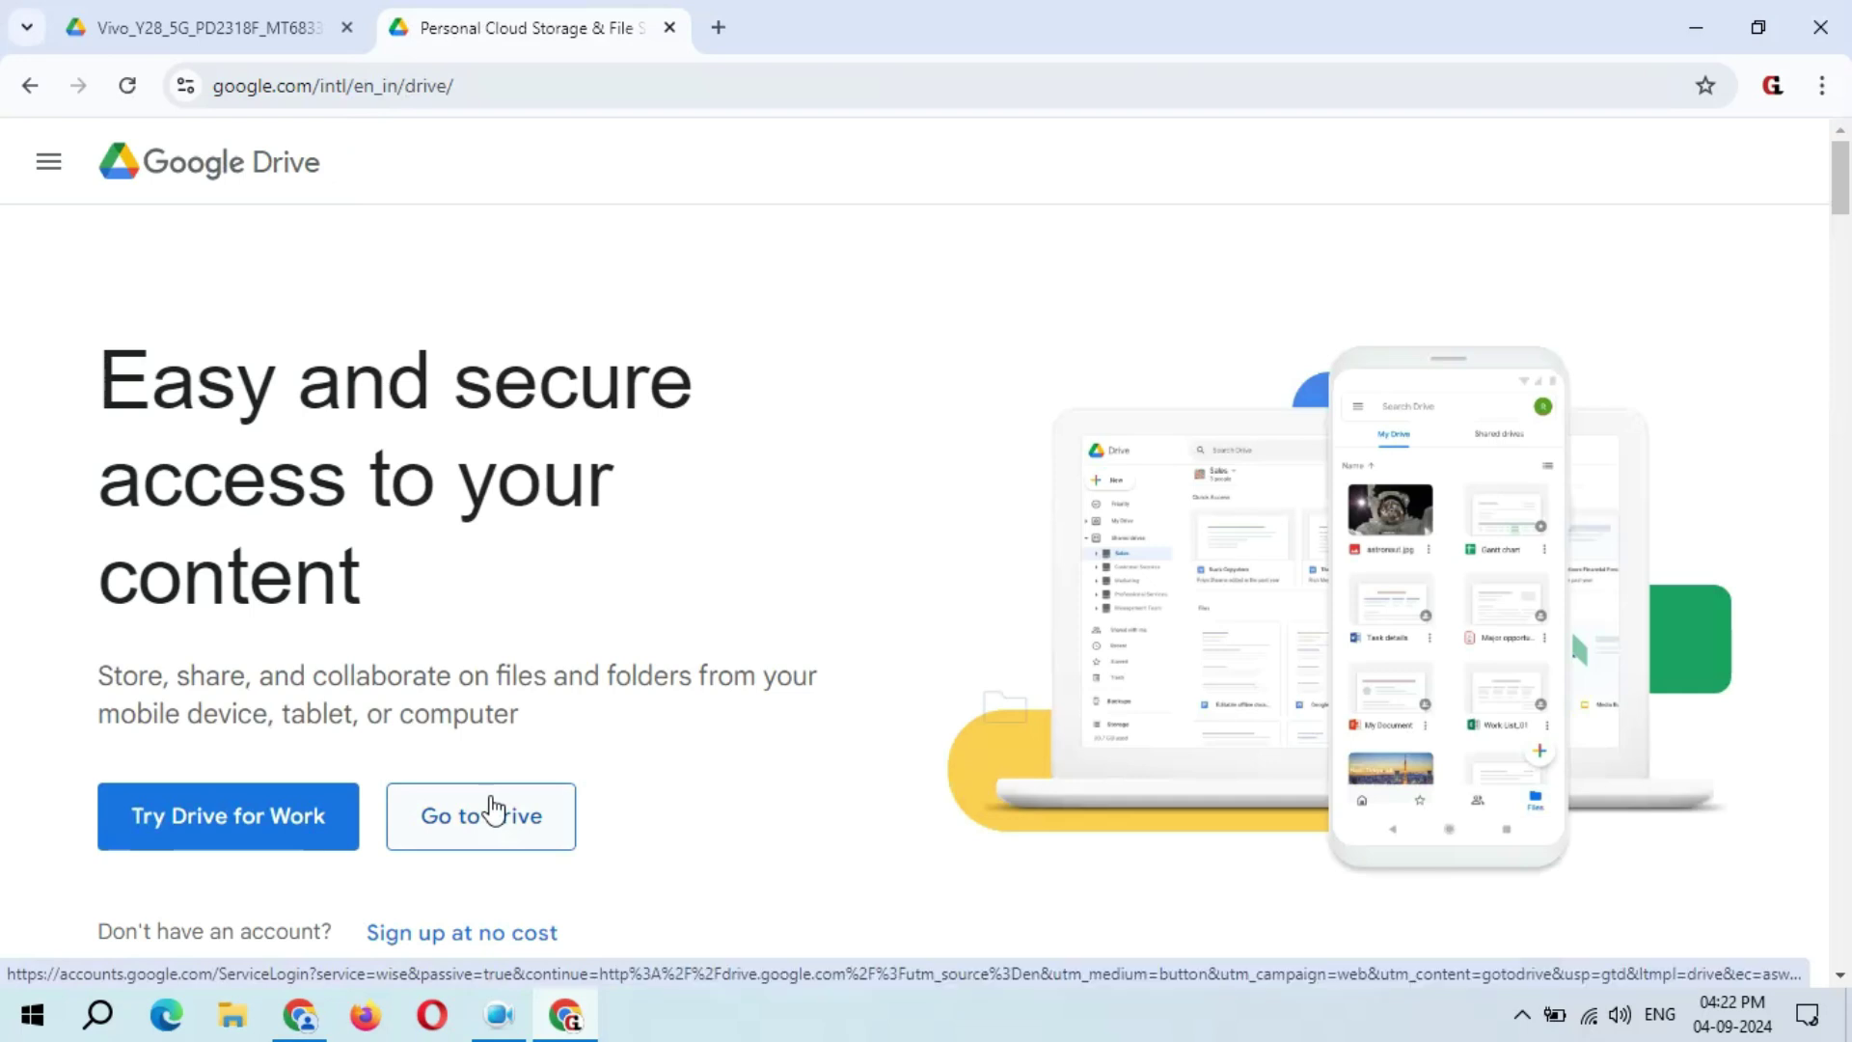
{"action": "left_click", "coordinate": [504, 815]}
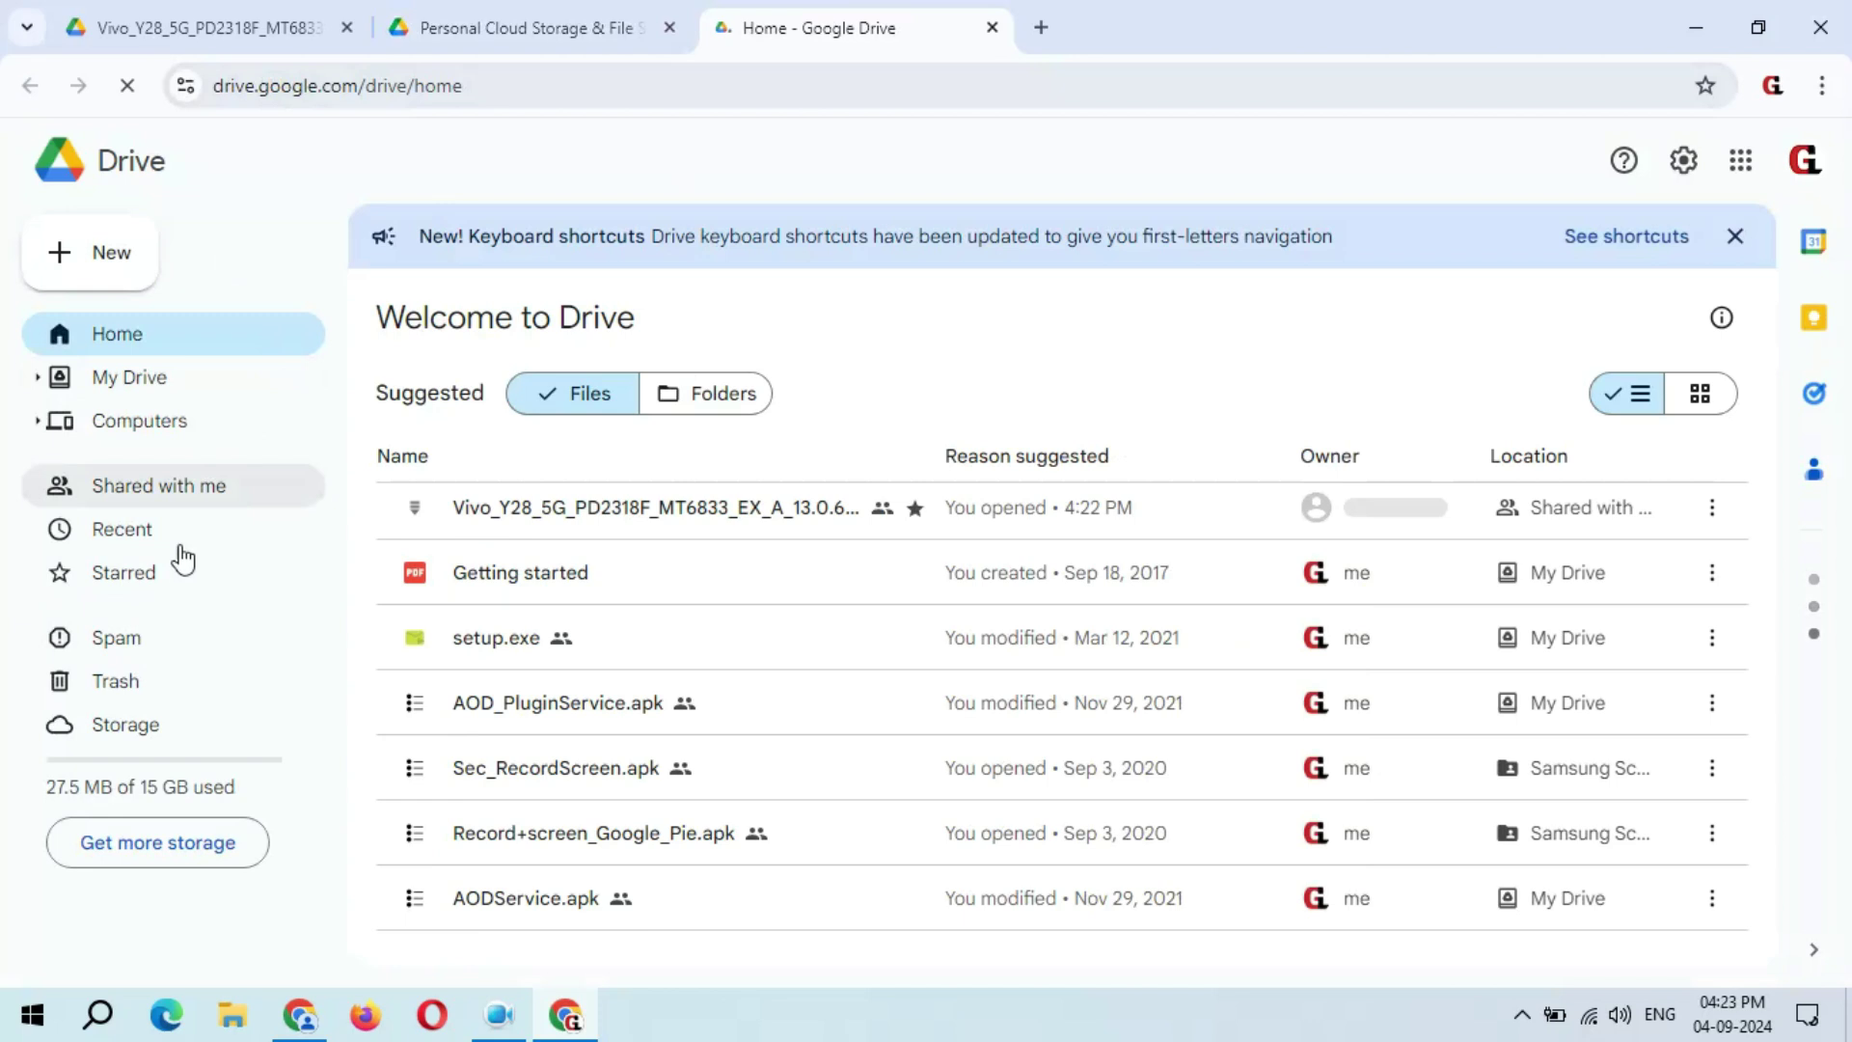
- Create an empty folder named 'new' in My Drive
{"action": "left_click", "coordinate": [125, 578]}
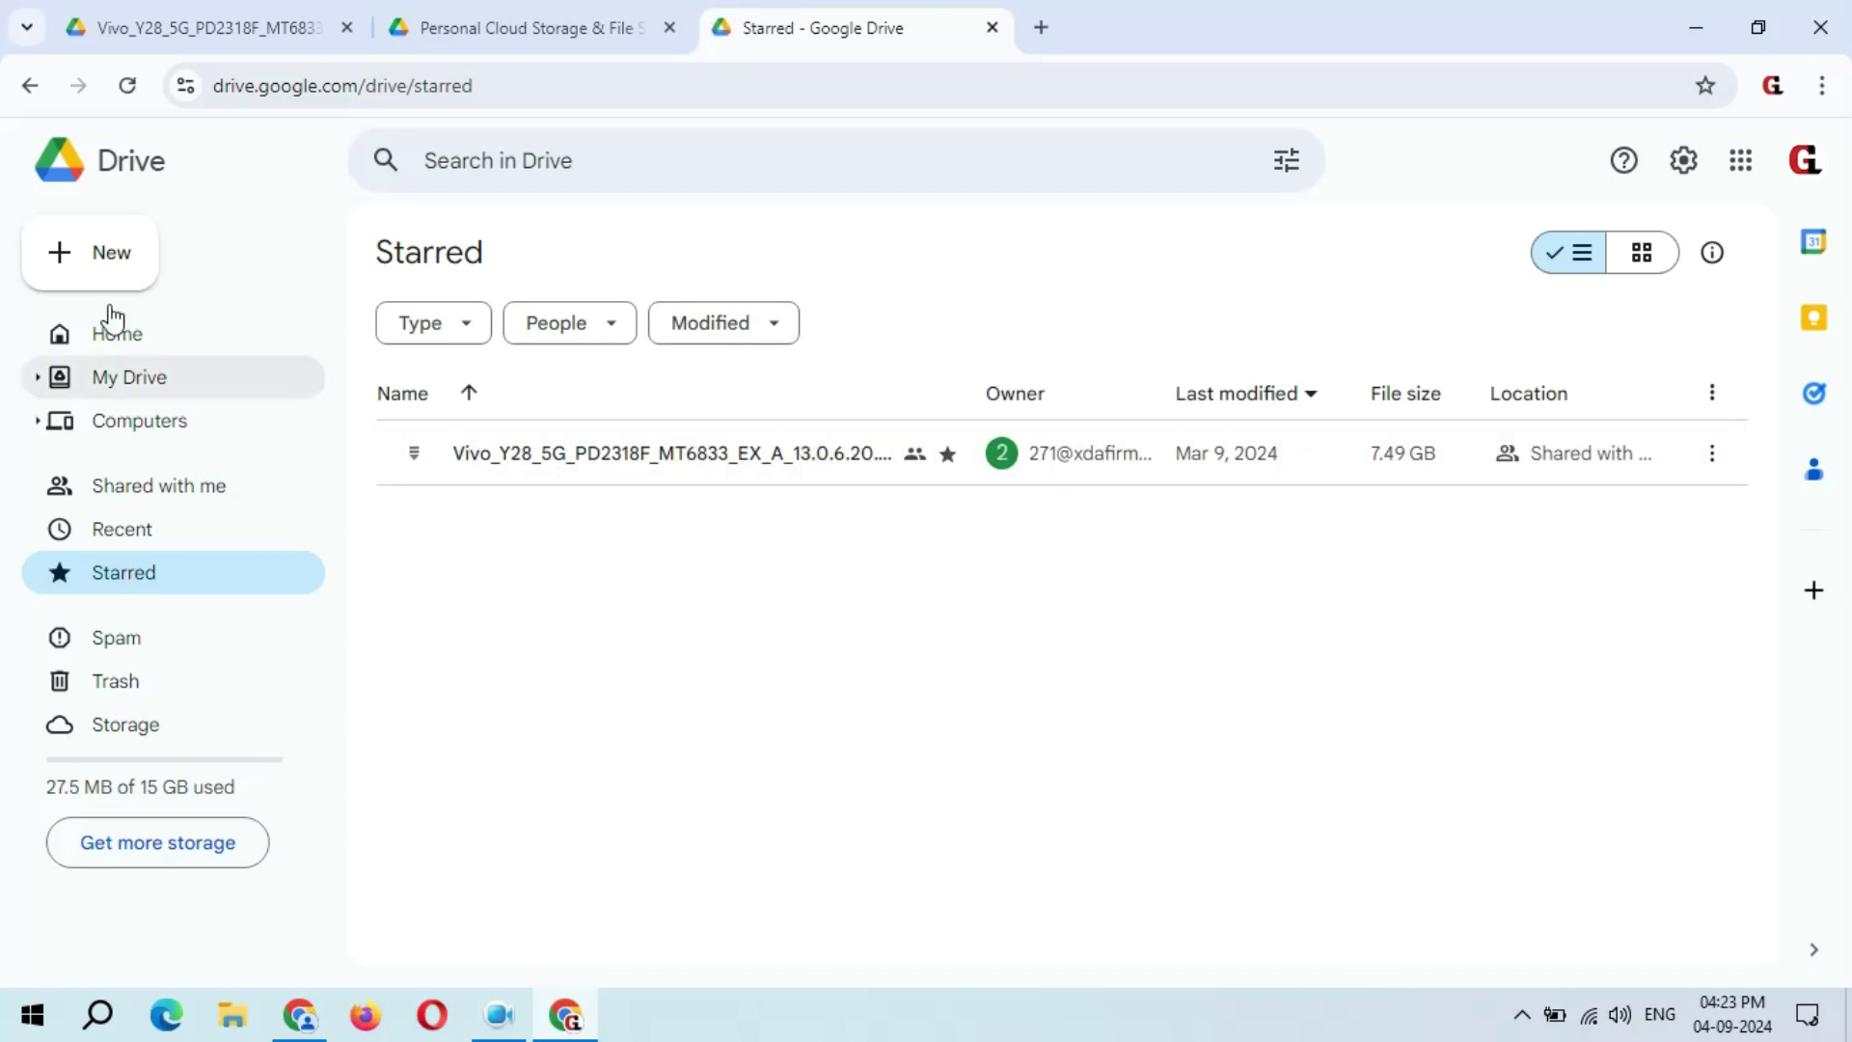
{"action": "left_click", "coordinate": [111, 254]}
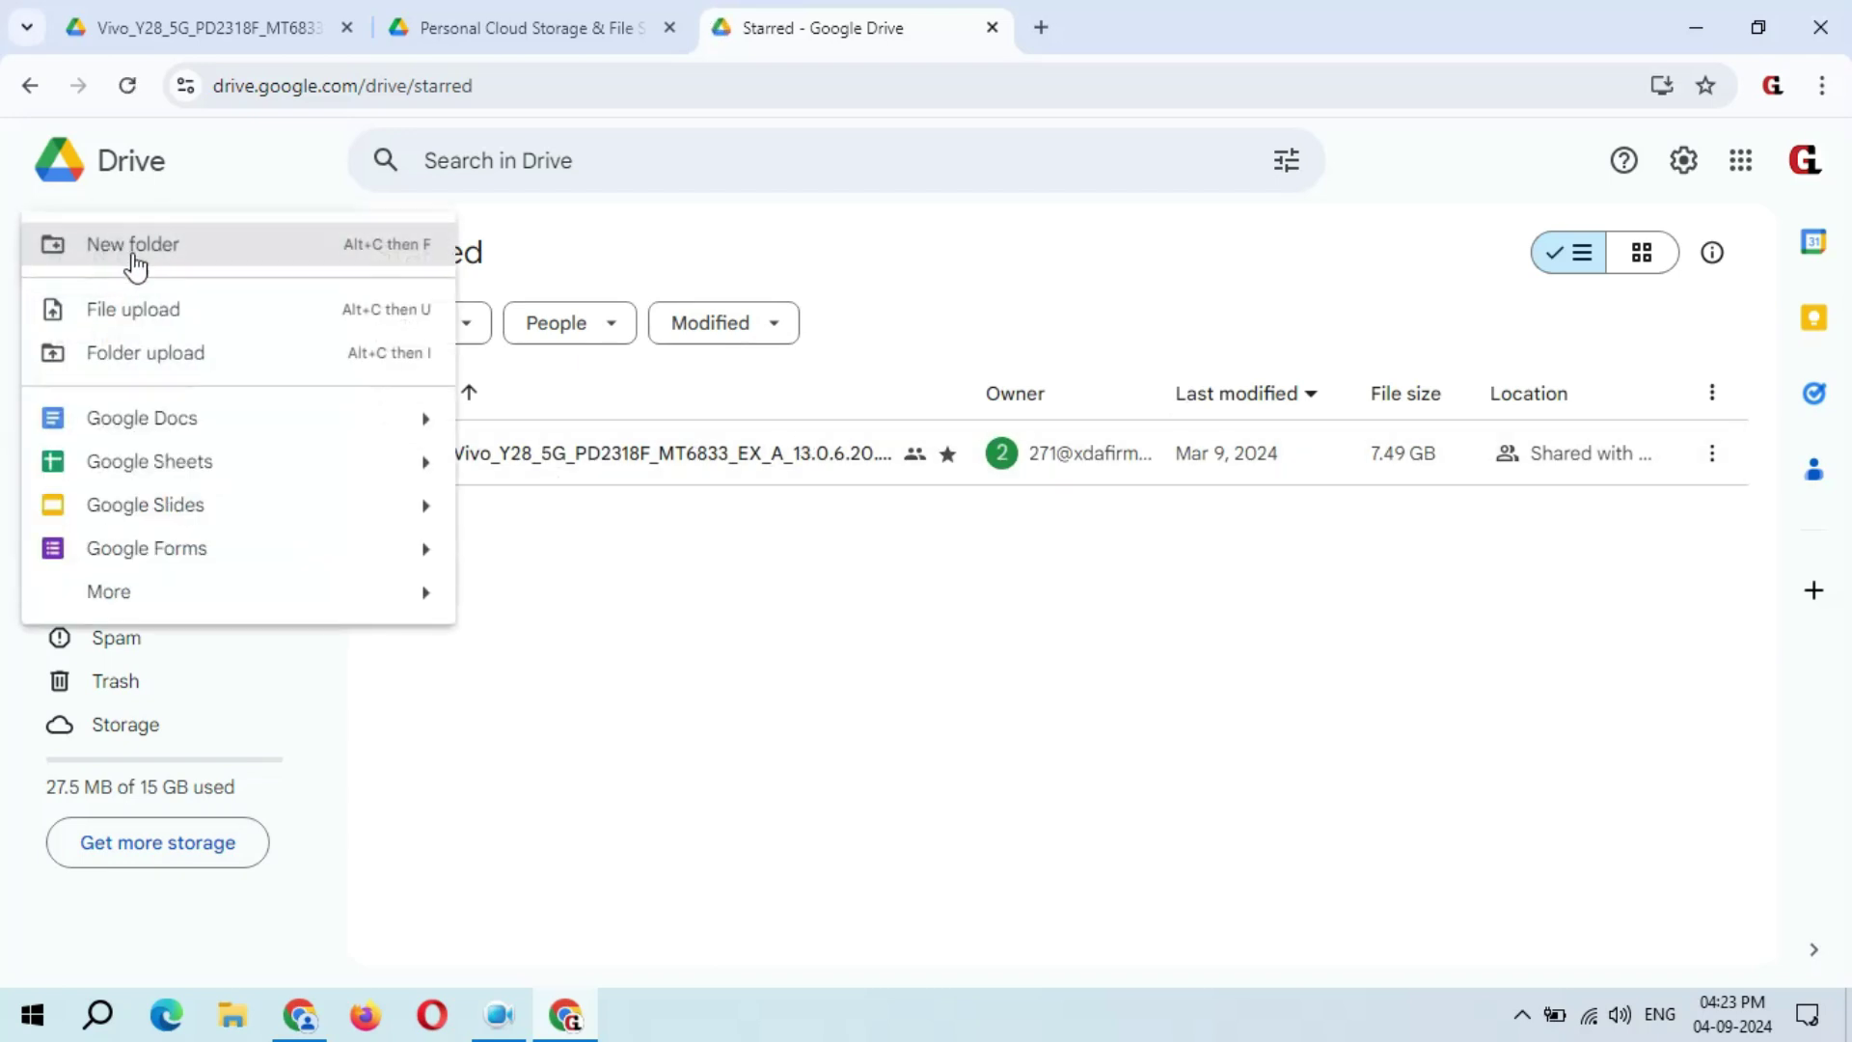
{"action": "left_click", "coordinate": [115, 252]}
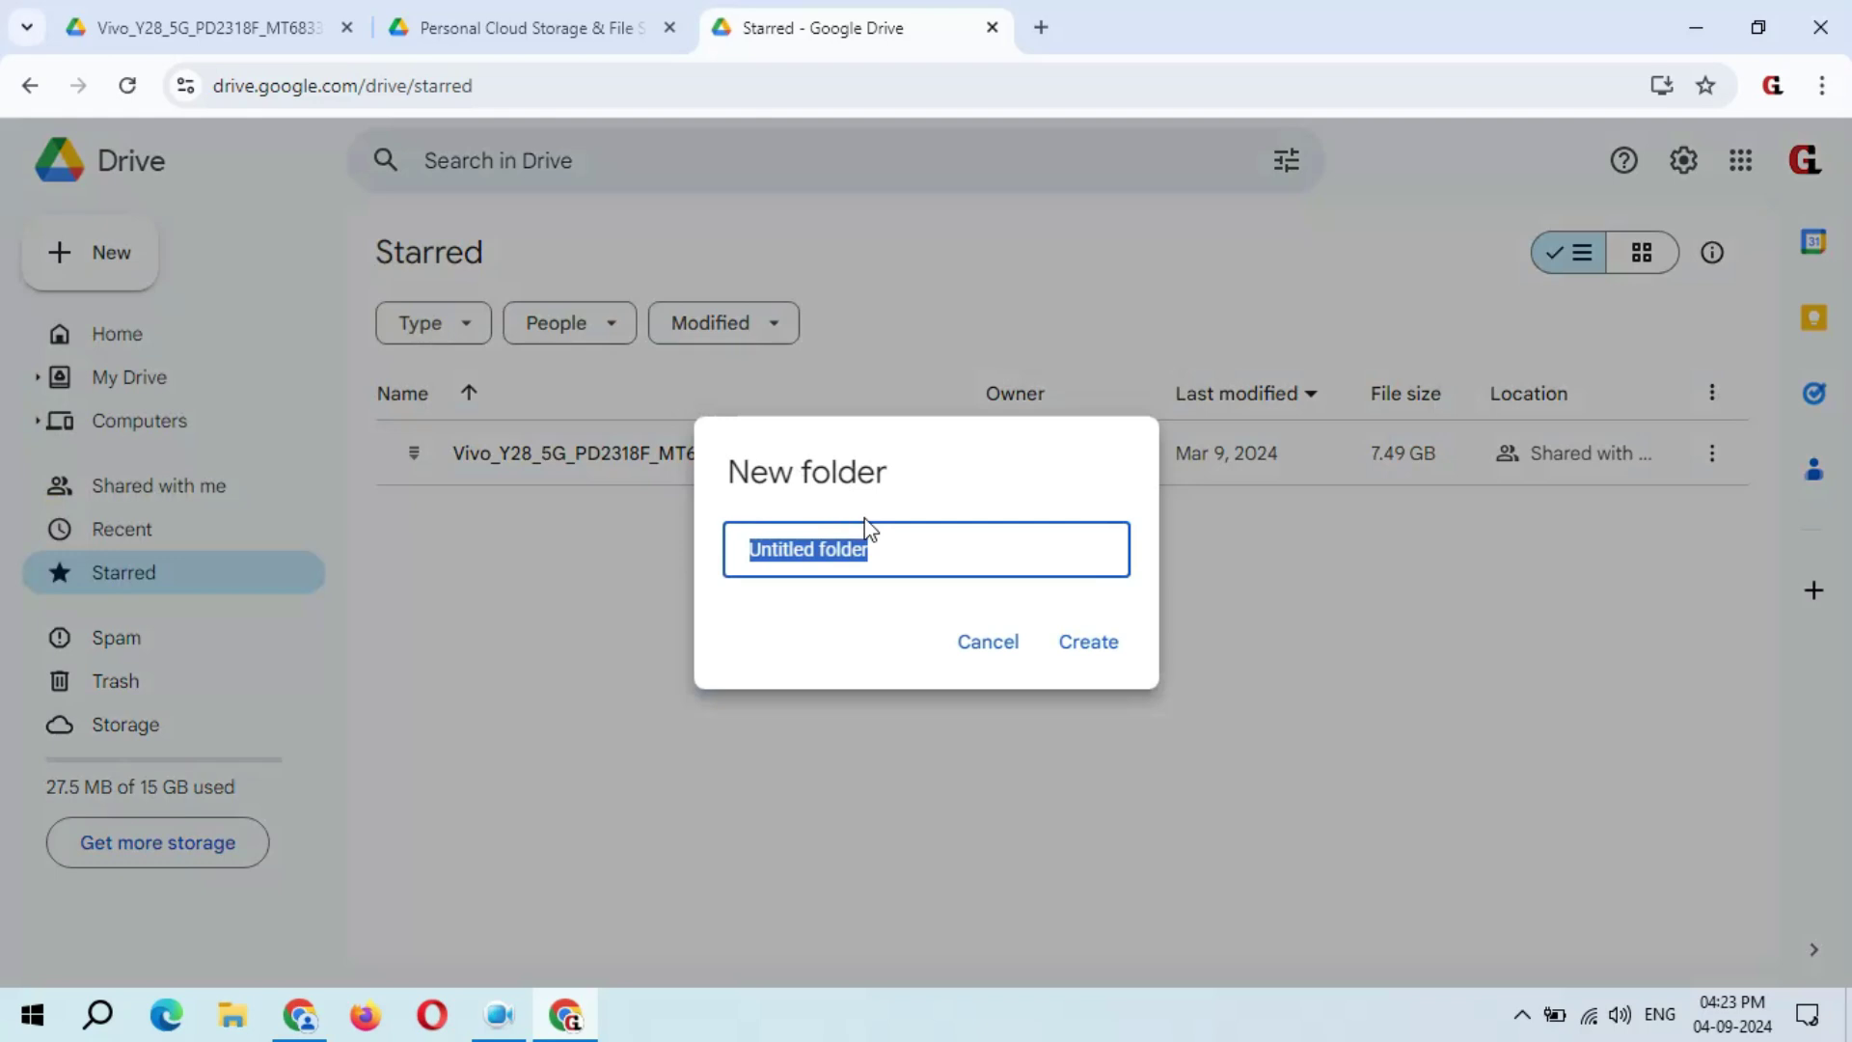
{"action": "type", "text": "new"}
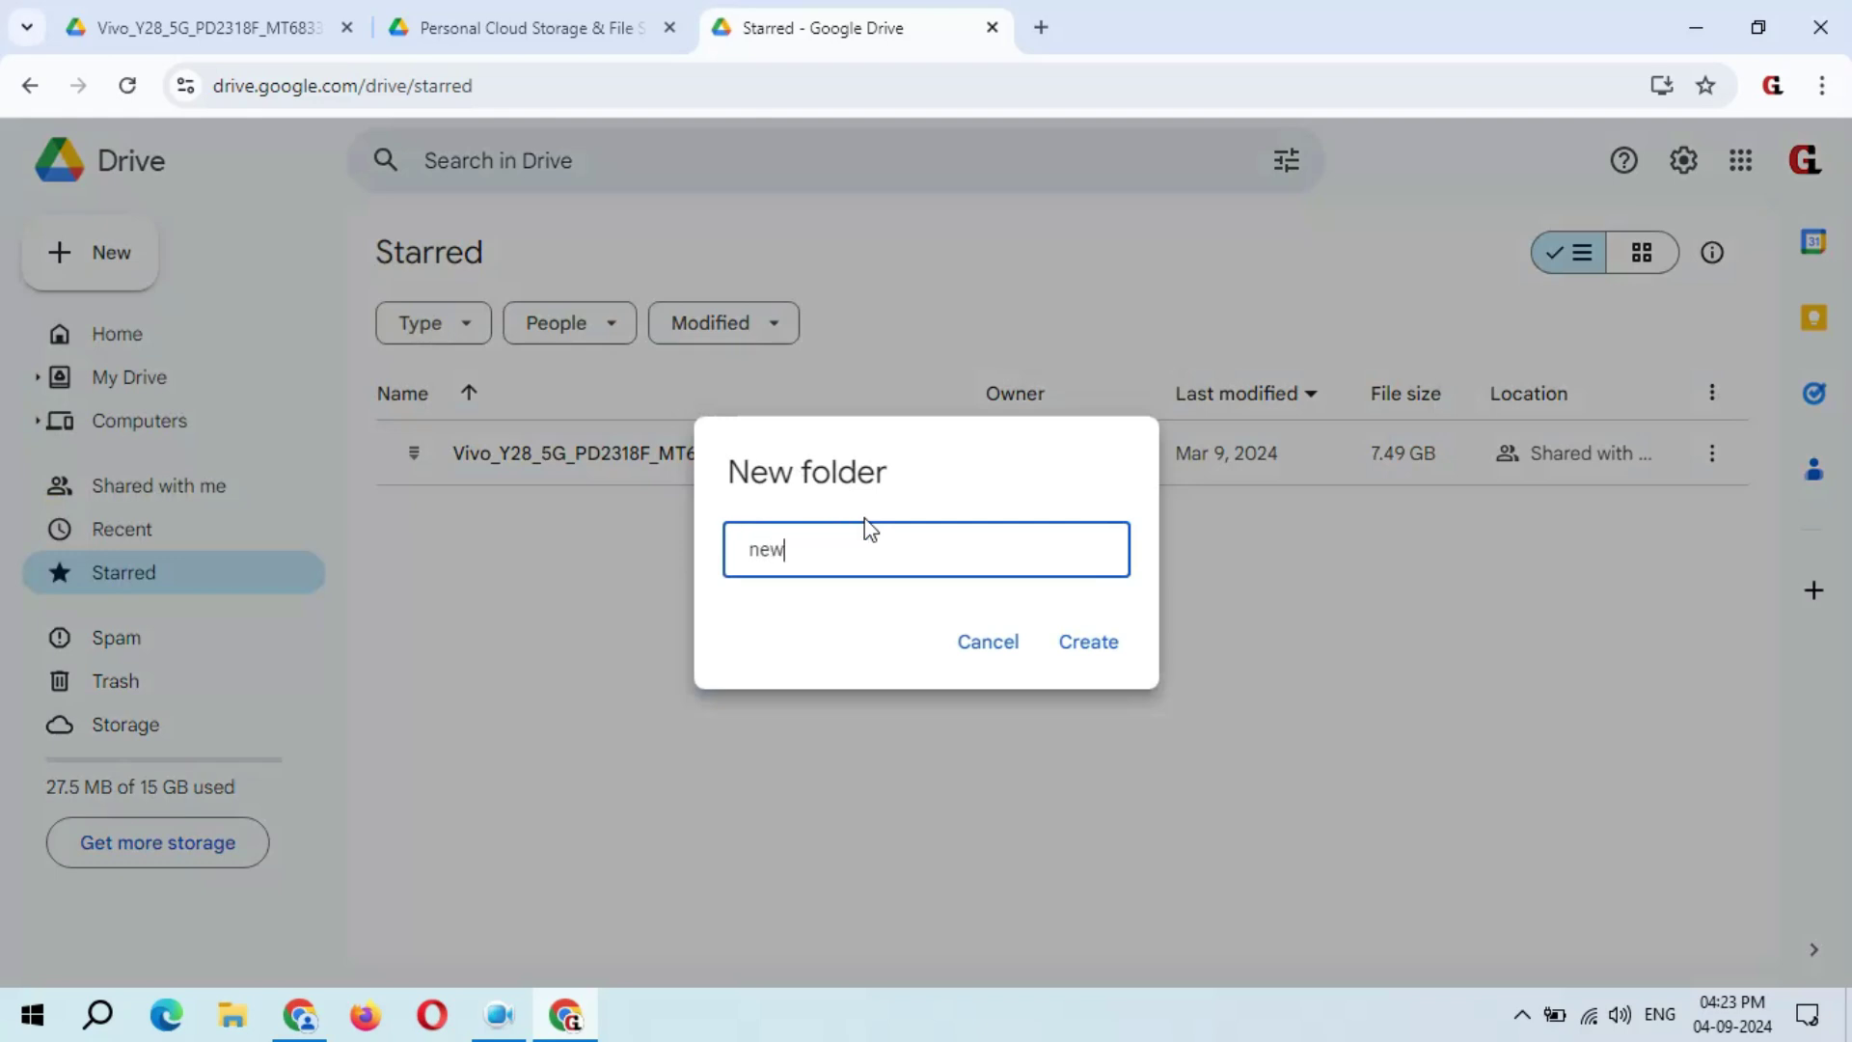
{"action": "left_click", "coordinate": [1061, 642]}
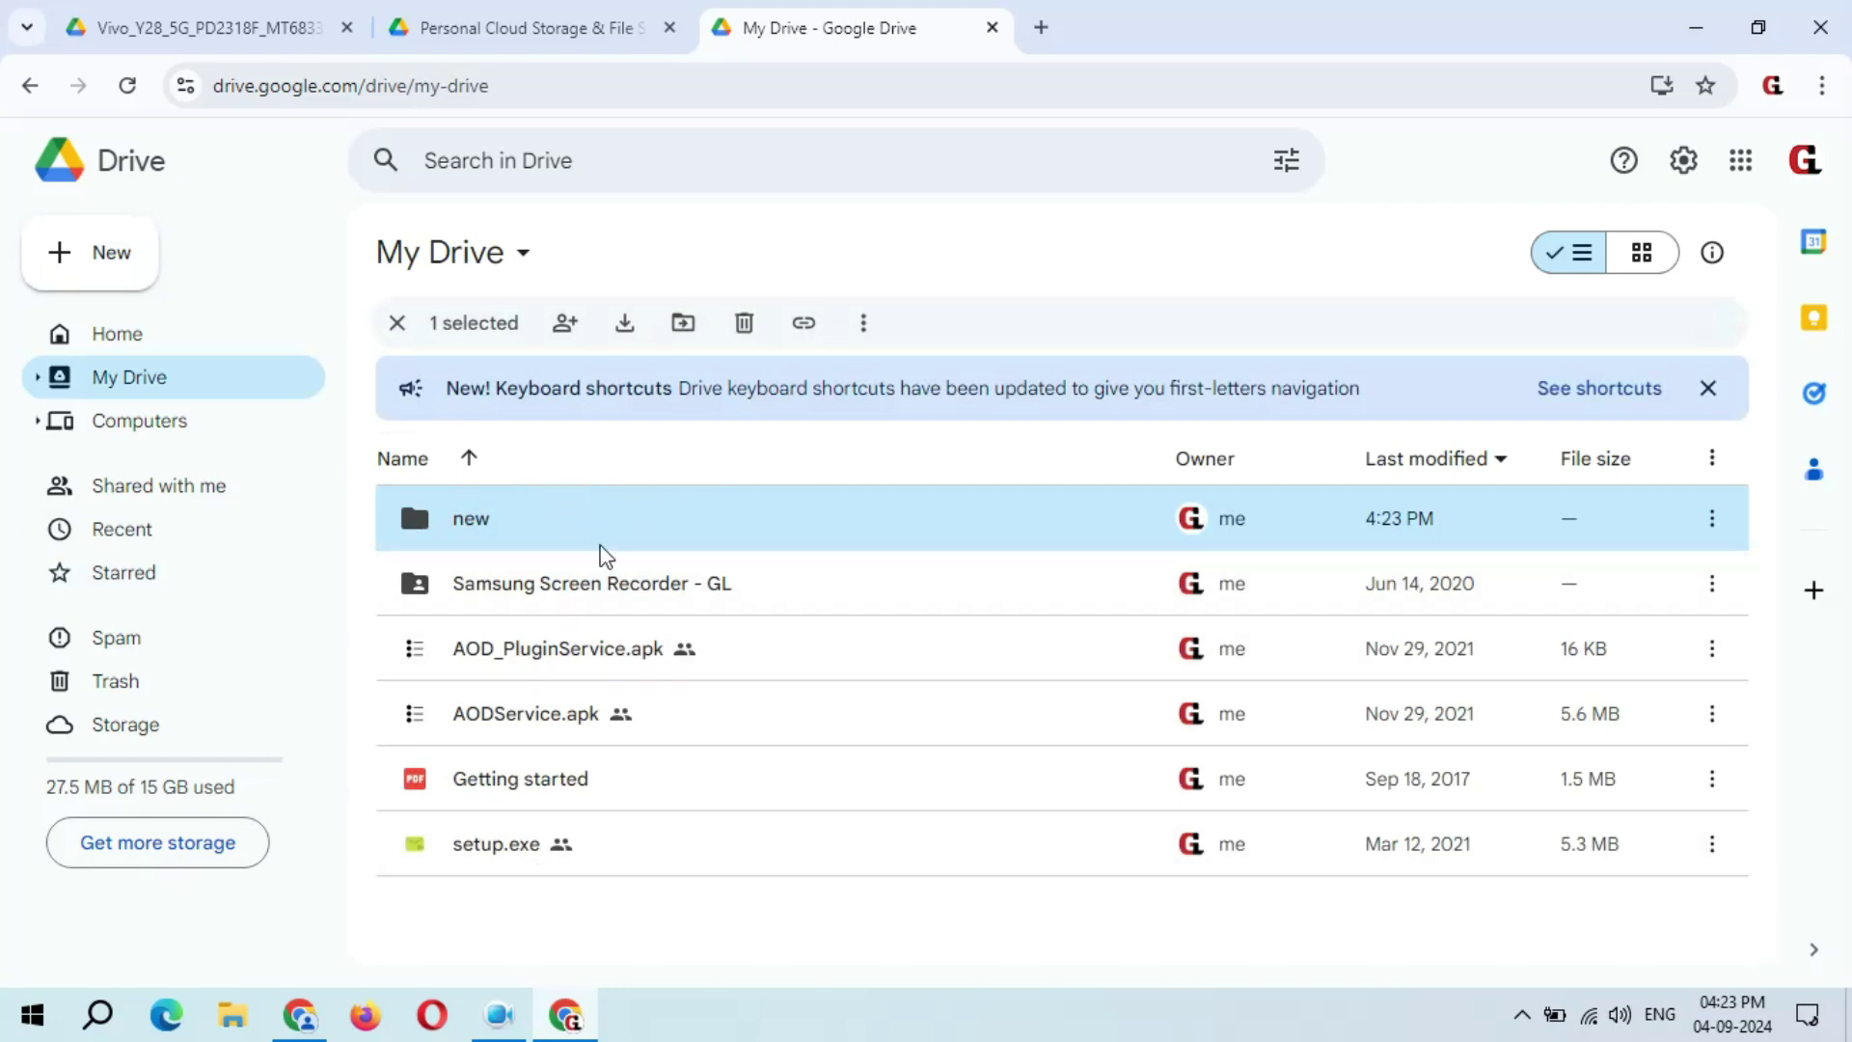
- Add a shortcut to the starred Vivo zip file into the 'new' folder
{"action": "left_click", "coordinate": [125, 573]}
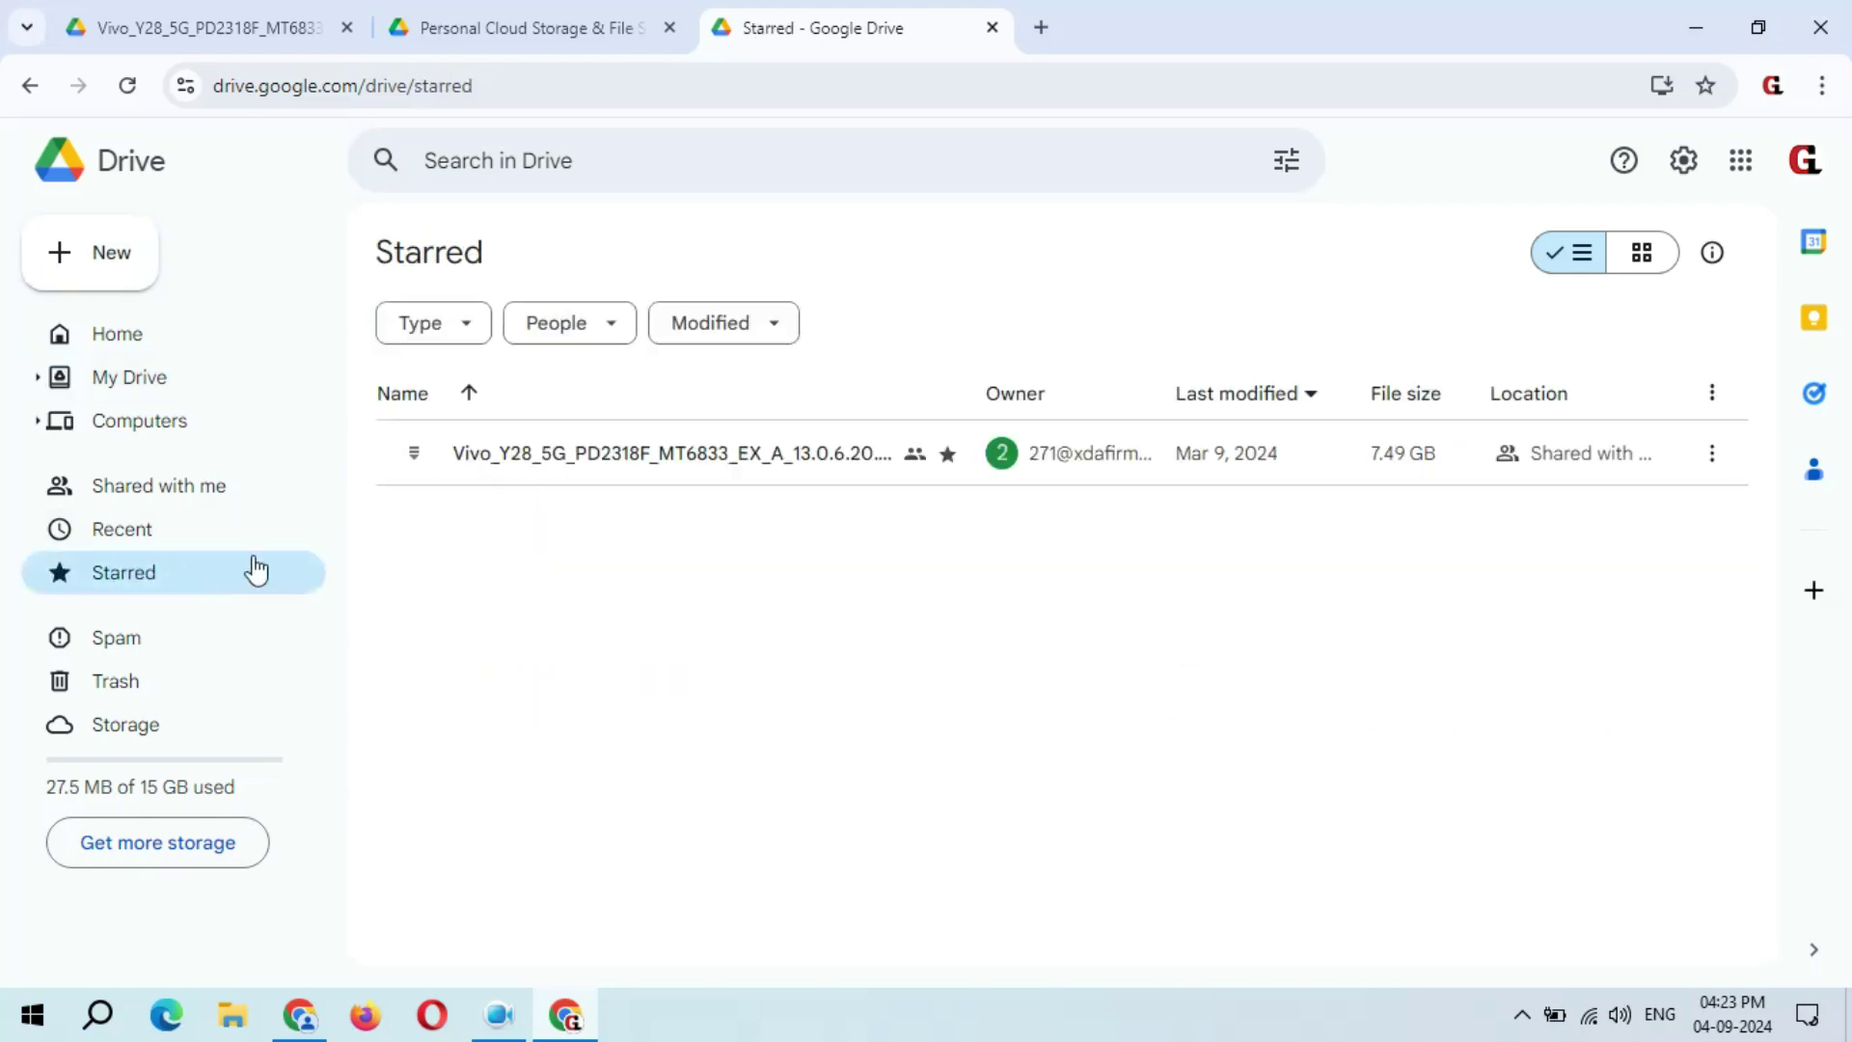
{"action": "right_click", "coordinate": [617, 455]}
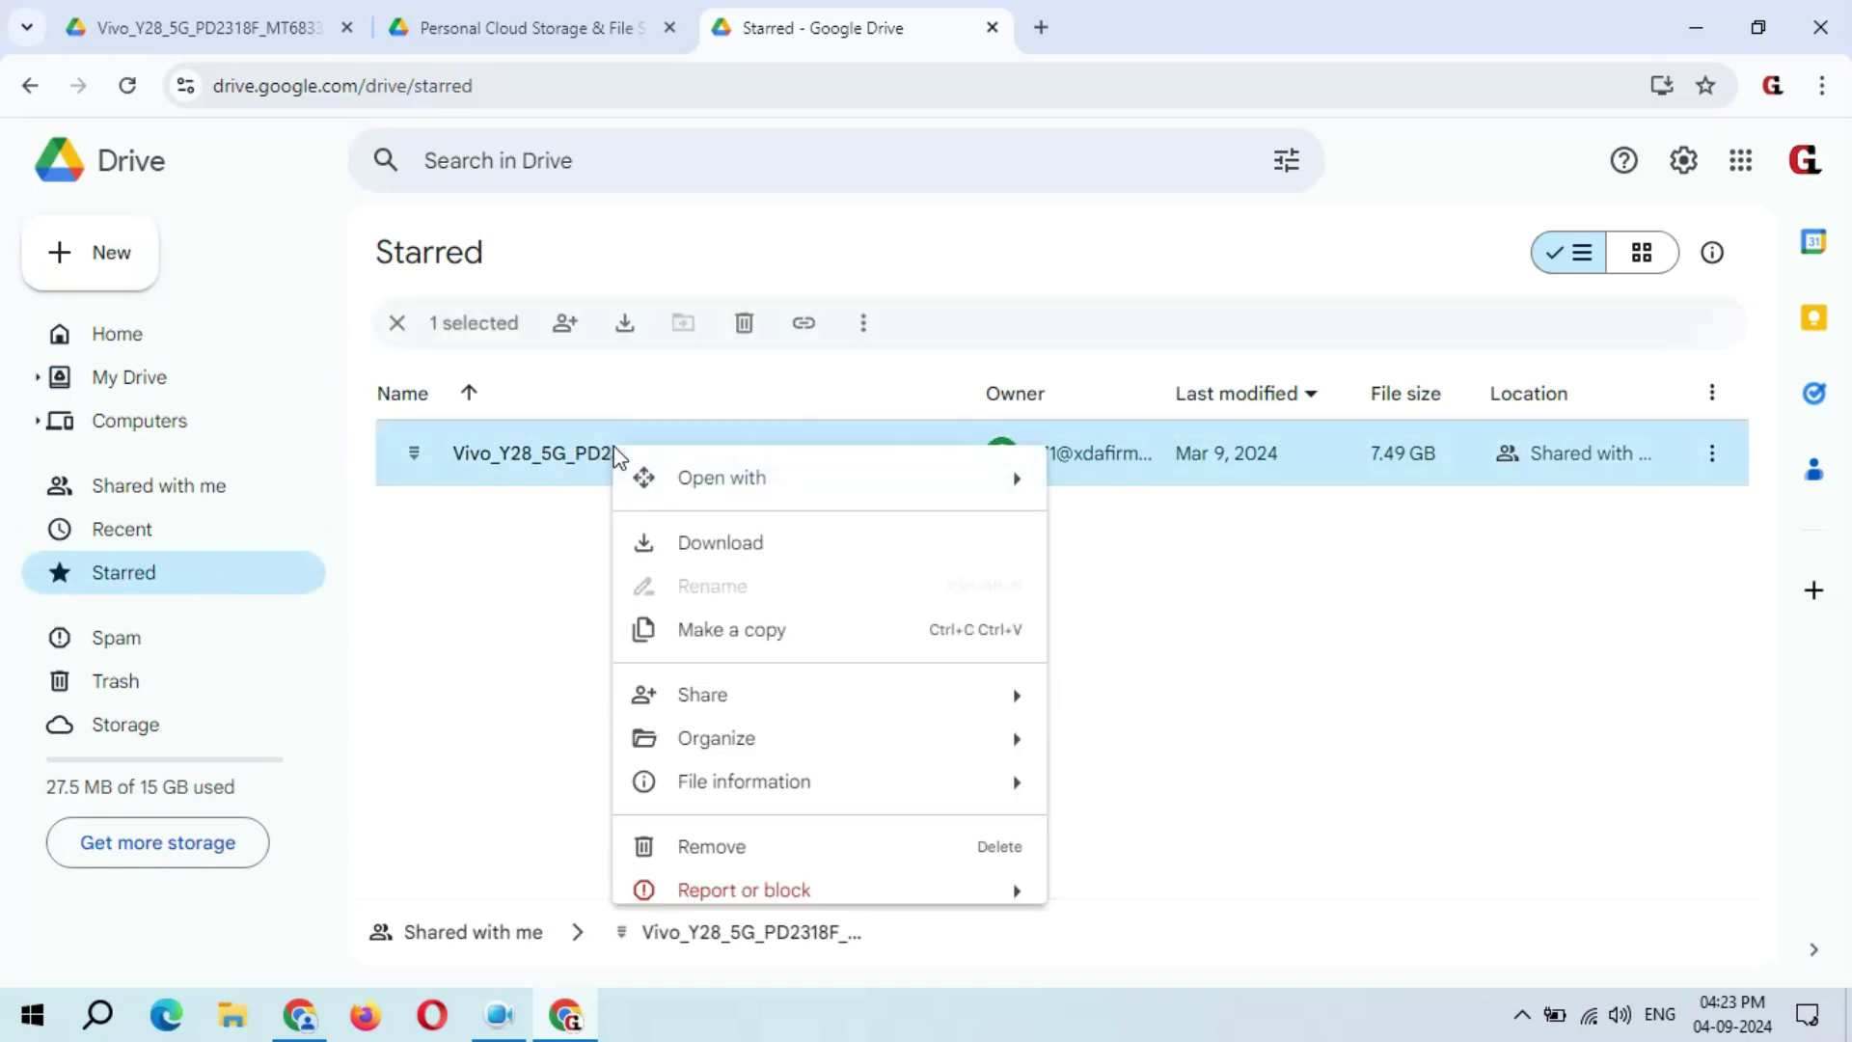
{"action": "mouse_move", "coordinate": [715, 738]}
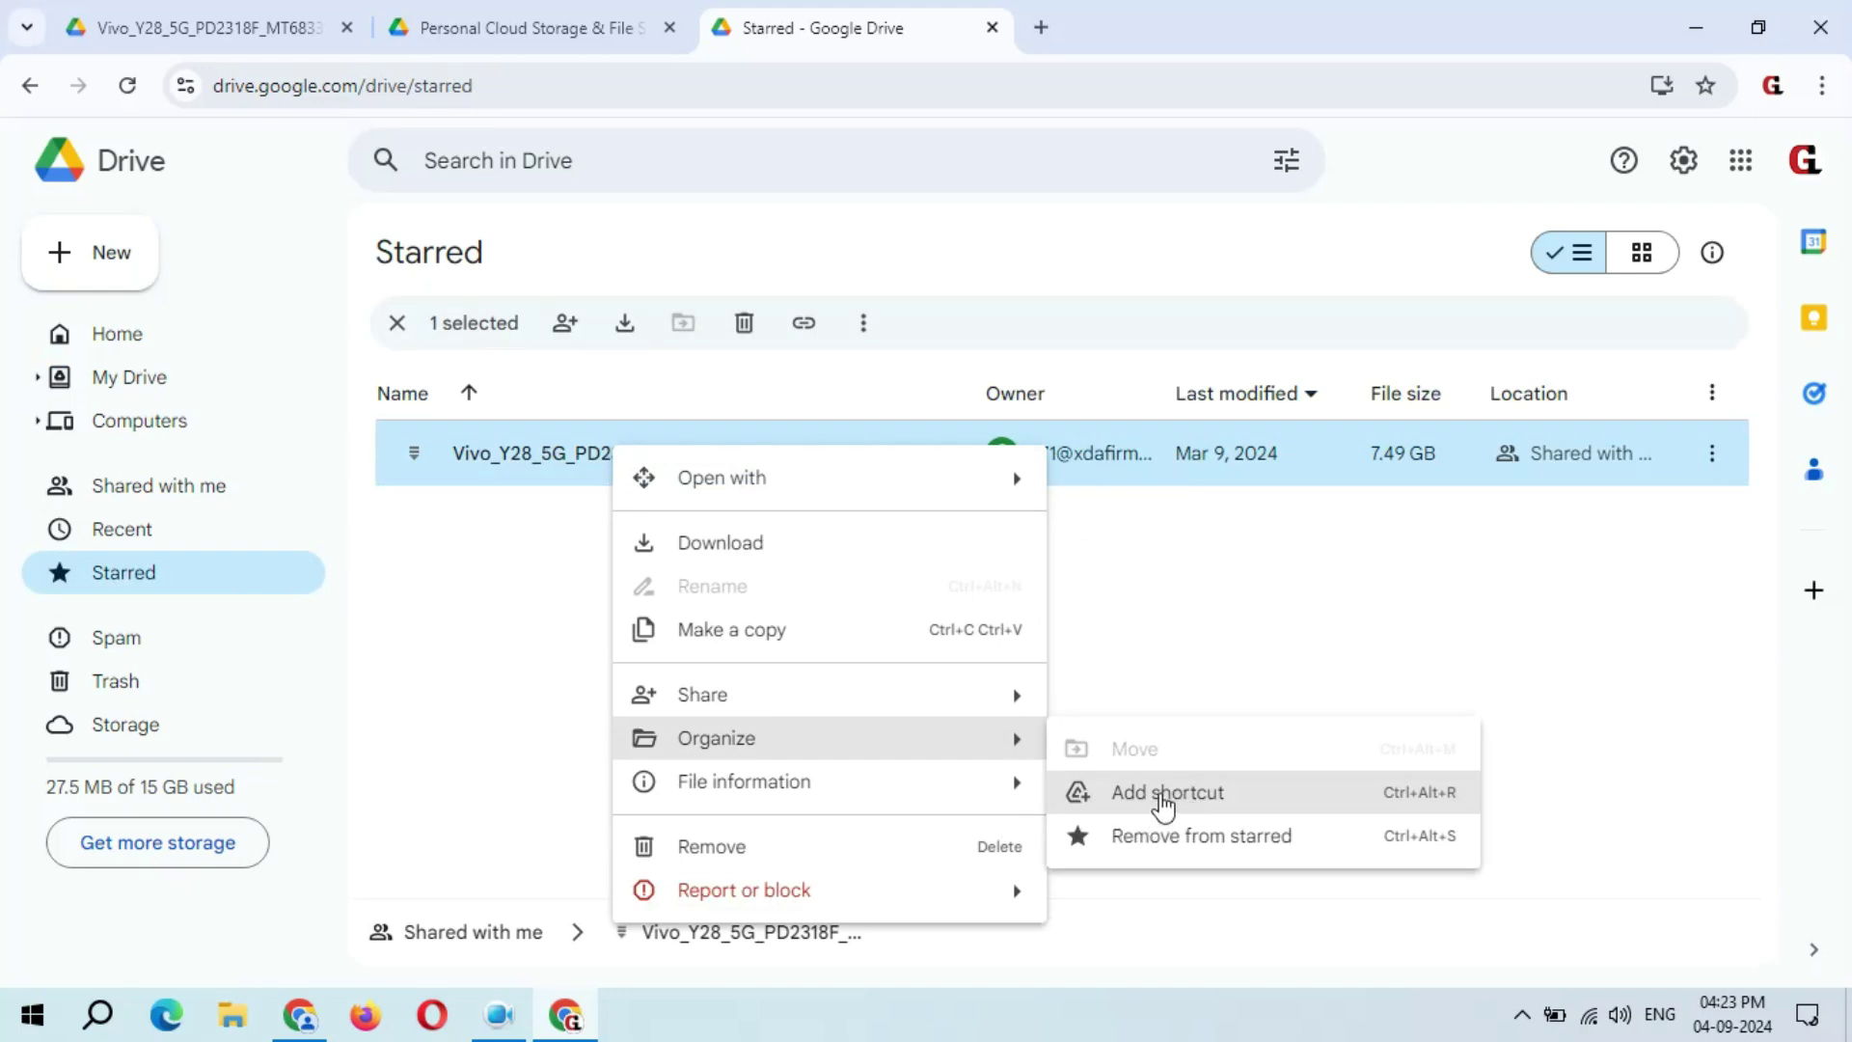
{"action": "left_click", "coordinate": [1164, 803]}
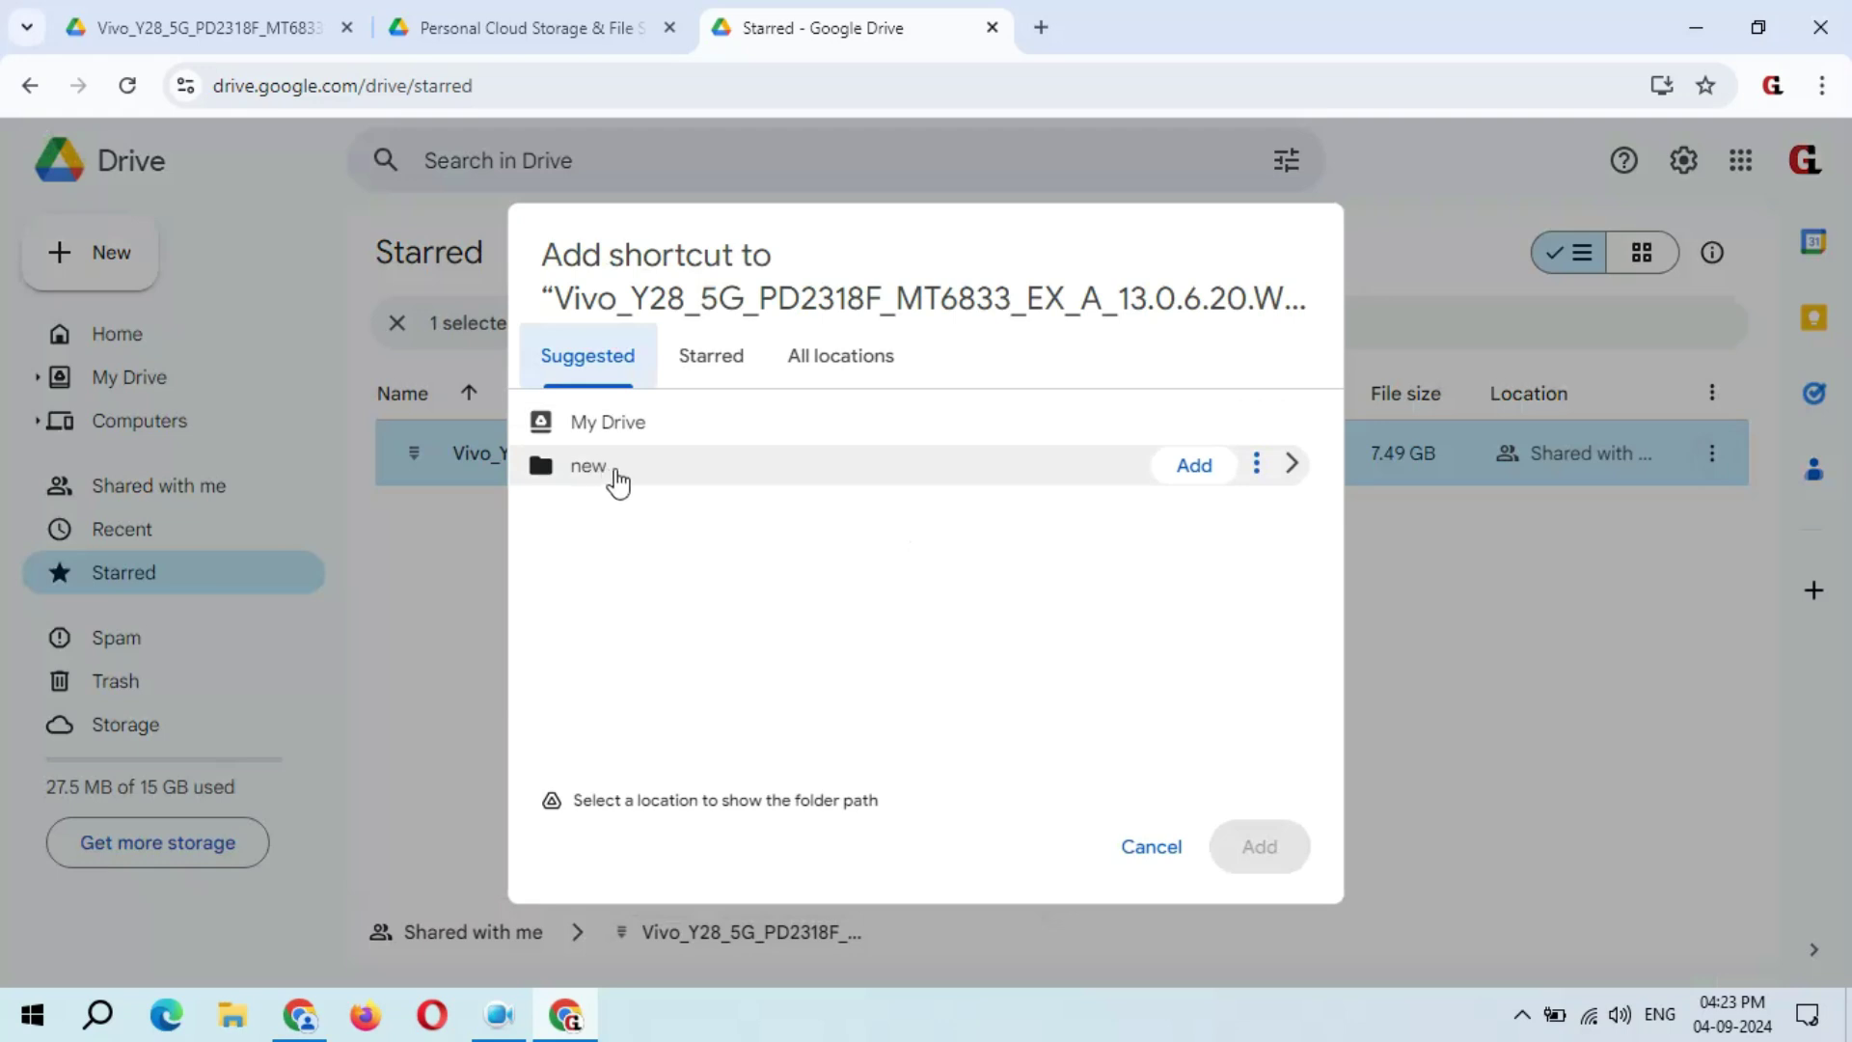
{"action": "left_click", "coordinate": [617, 479]}
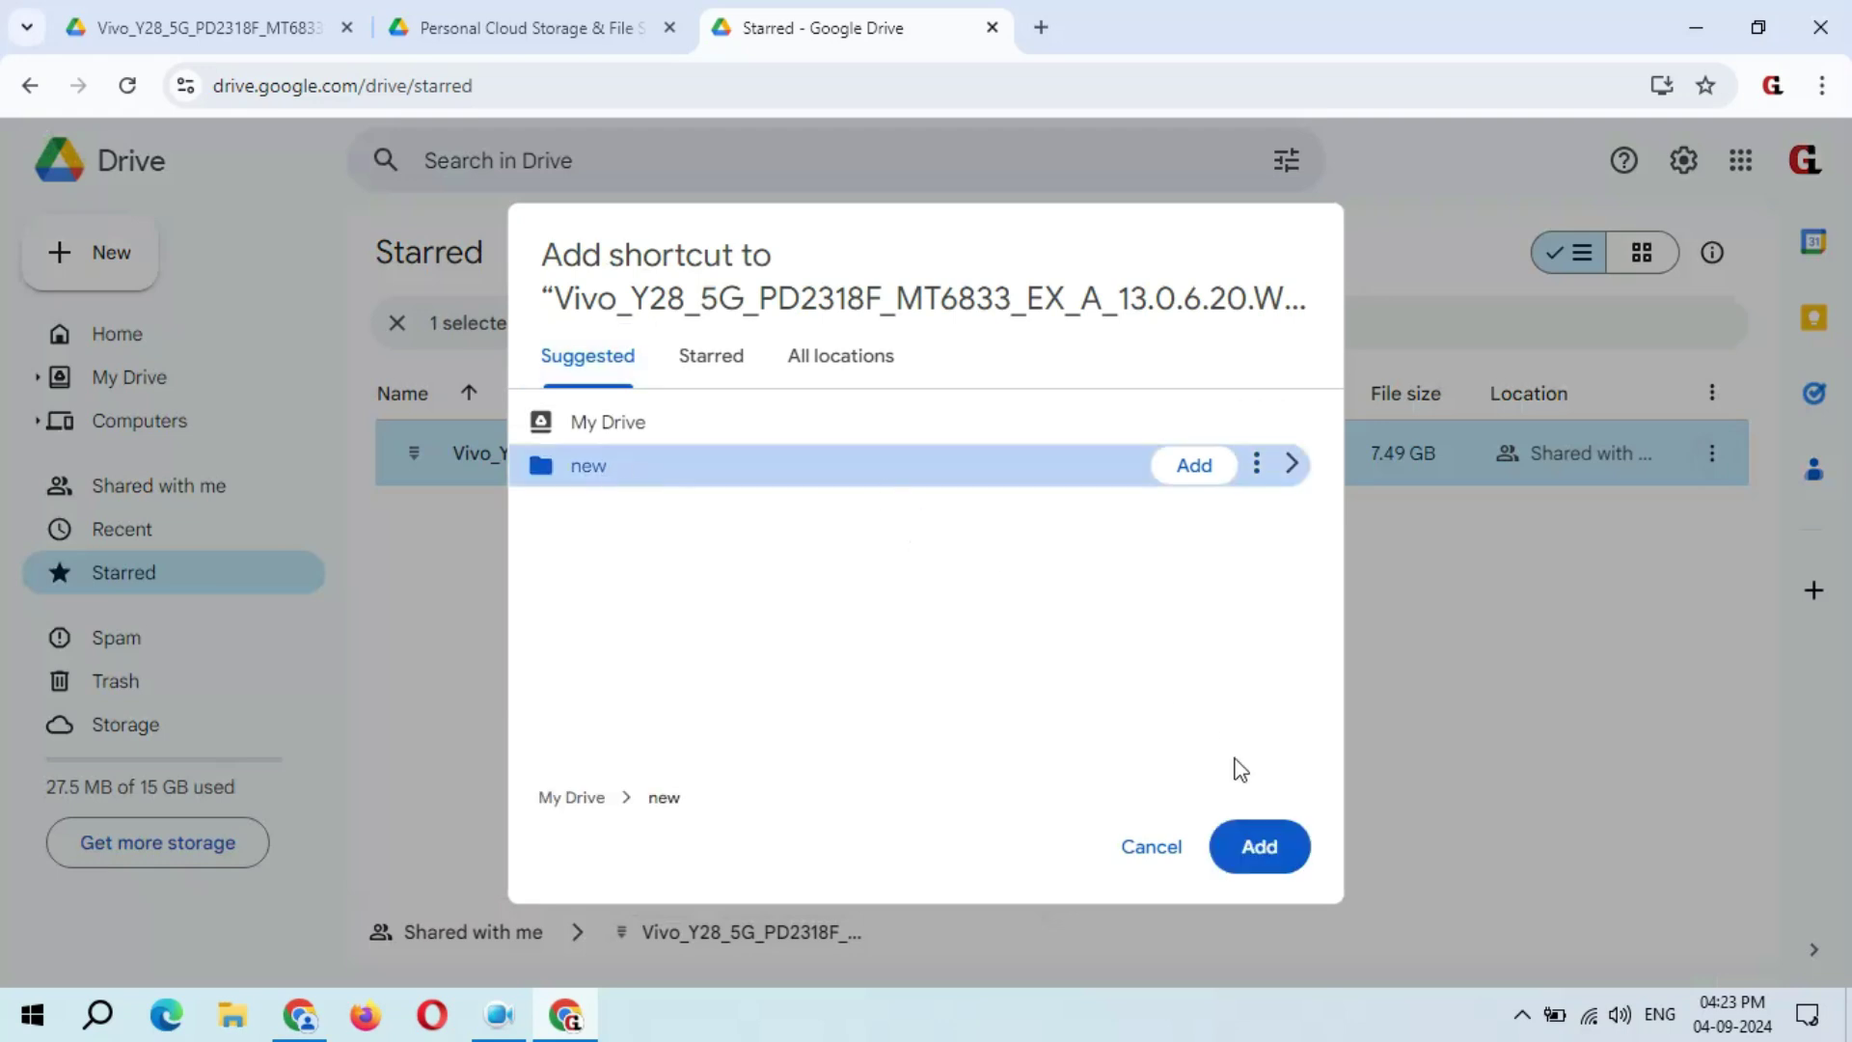
{"action": "left_click", "coordinate": [1259, 847]}
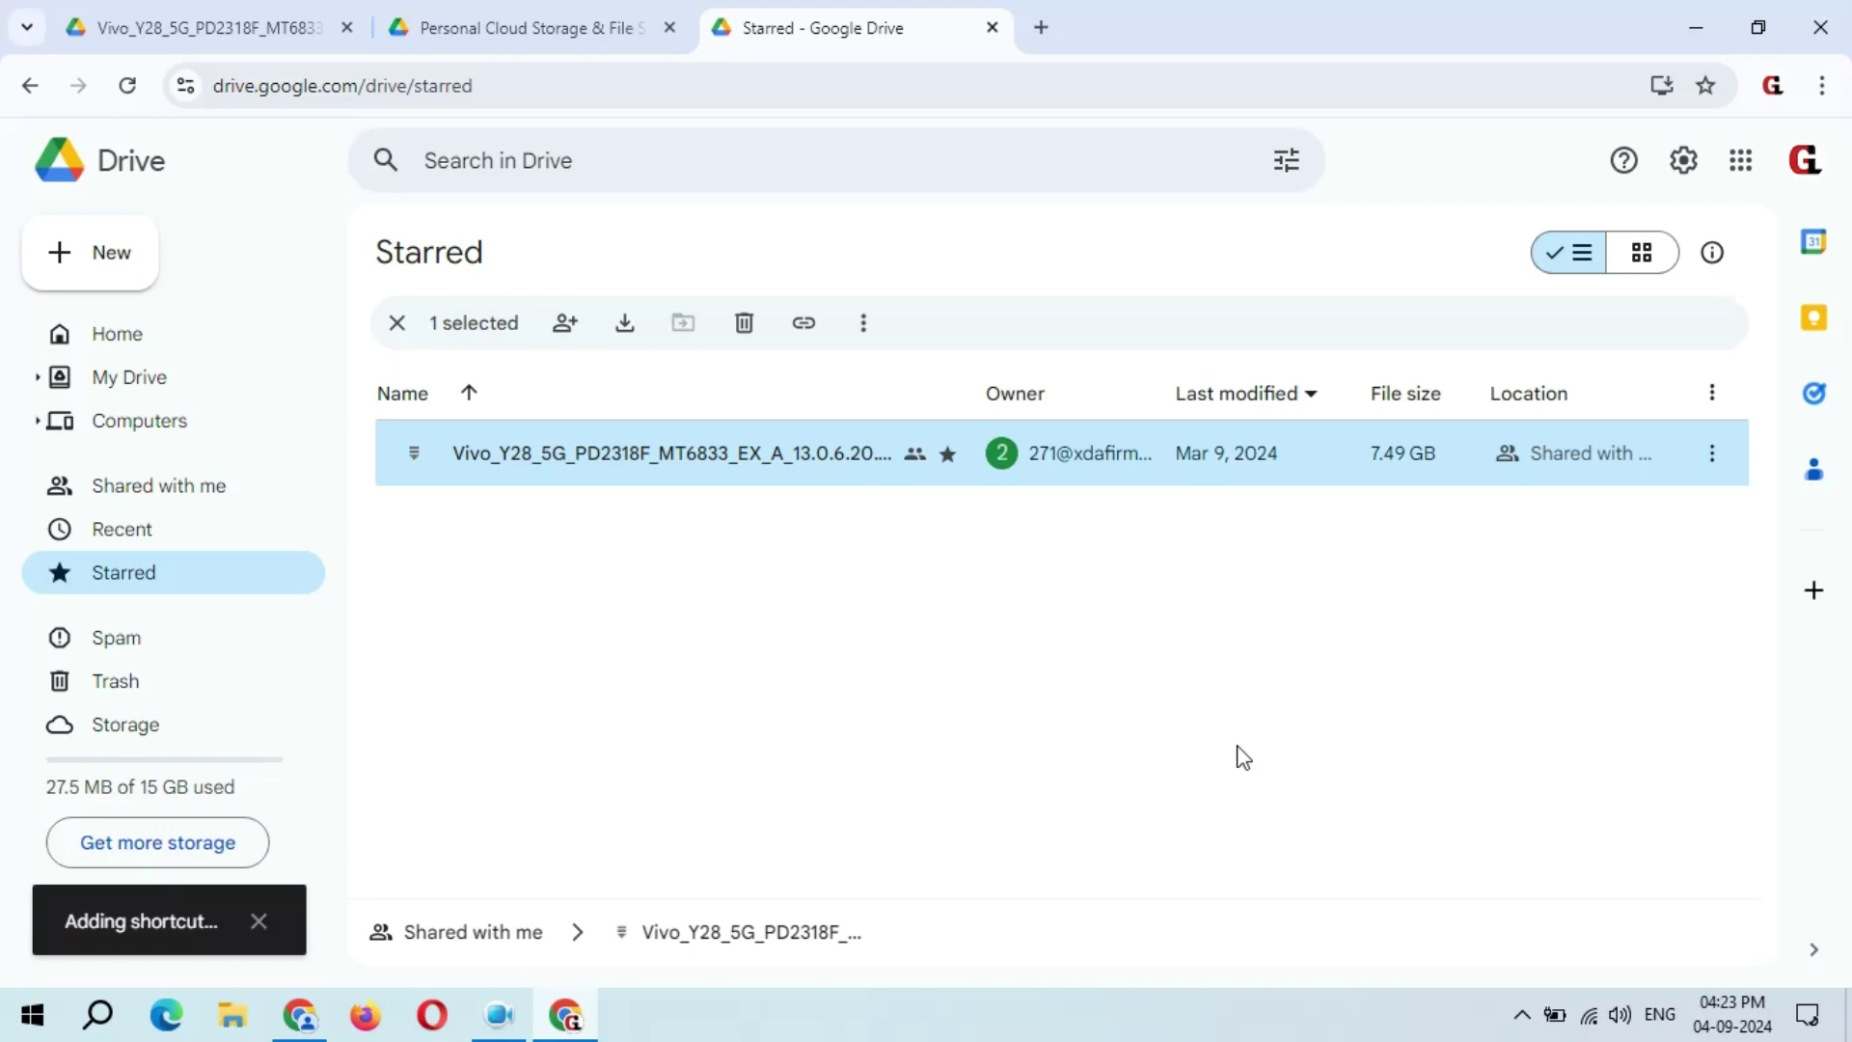
- From My Drive, download the 'new' folder as a zip
{"action": "left_click", "coordinate": [128, 386]}
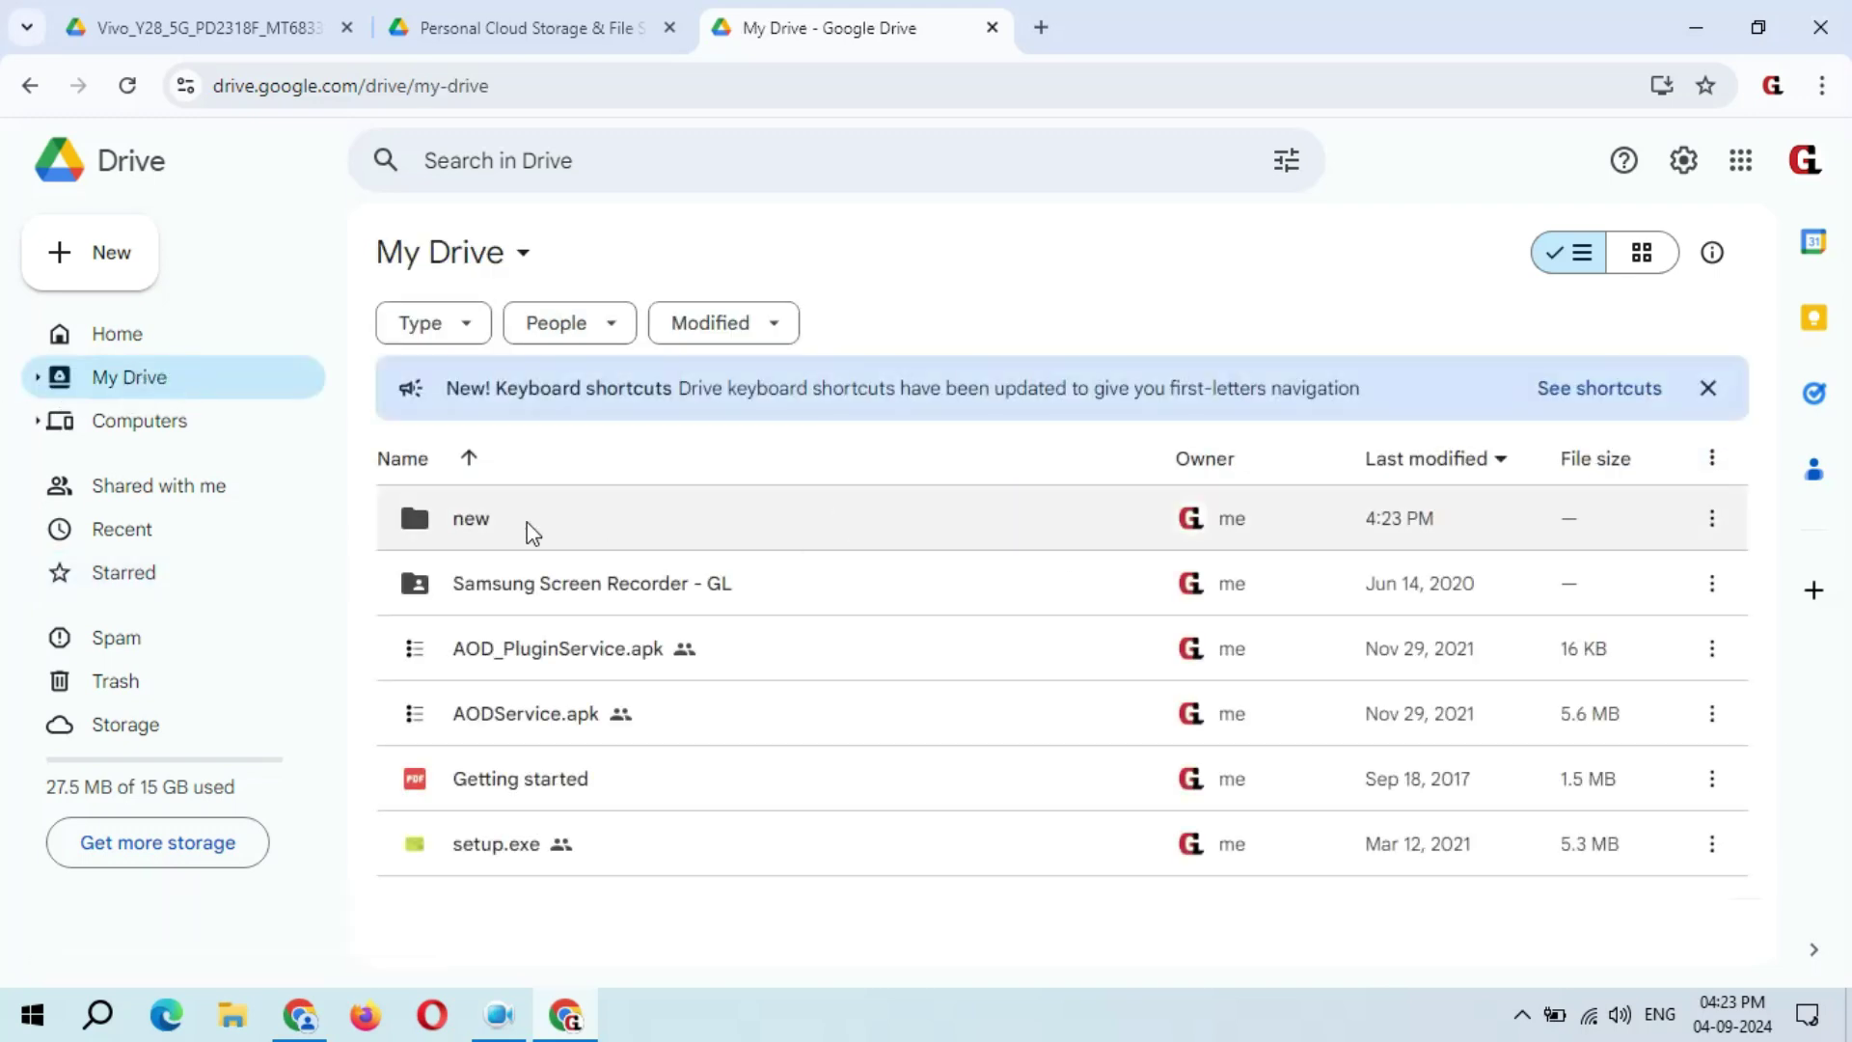
{"action": "right_click", "coordinate": [514, 526]}
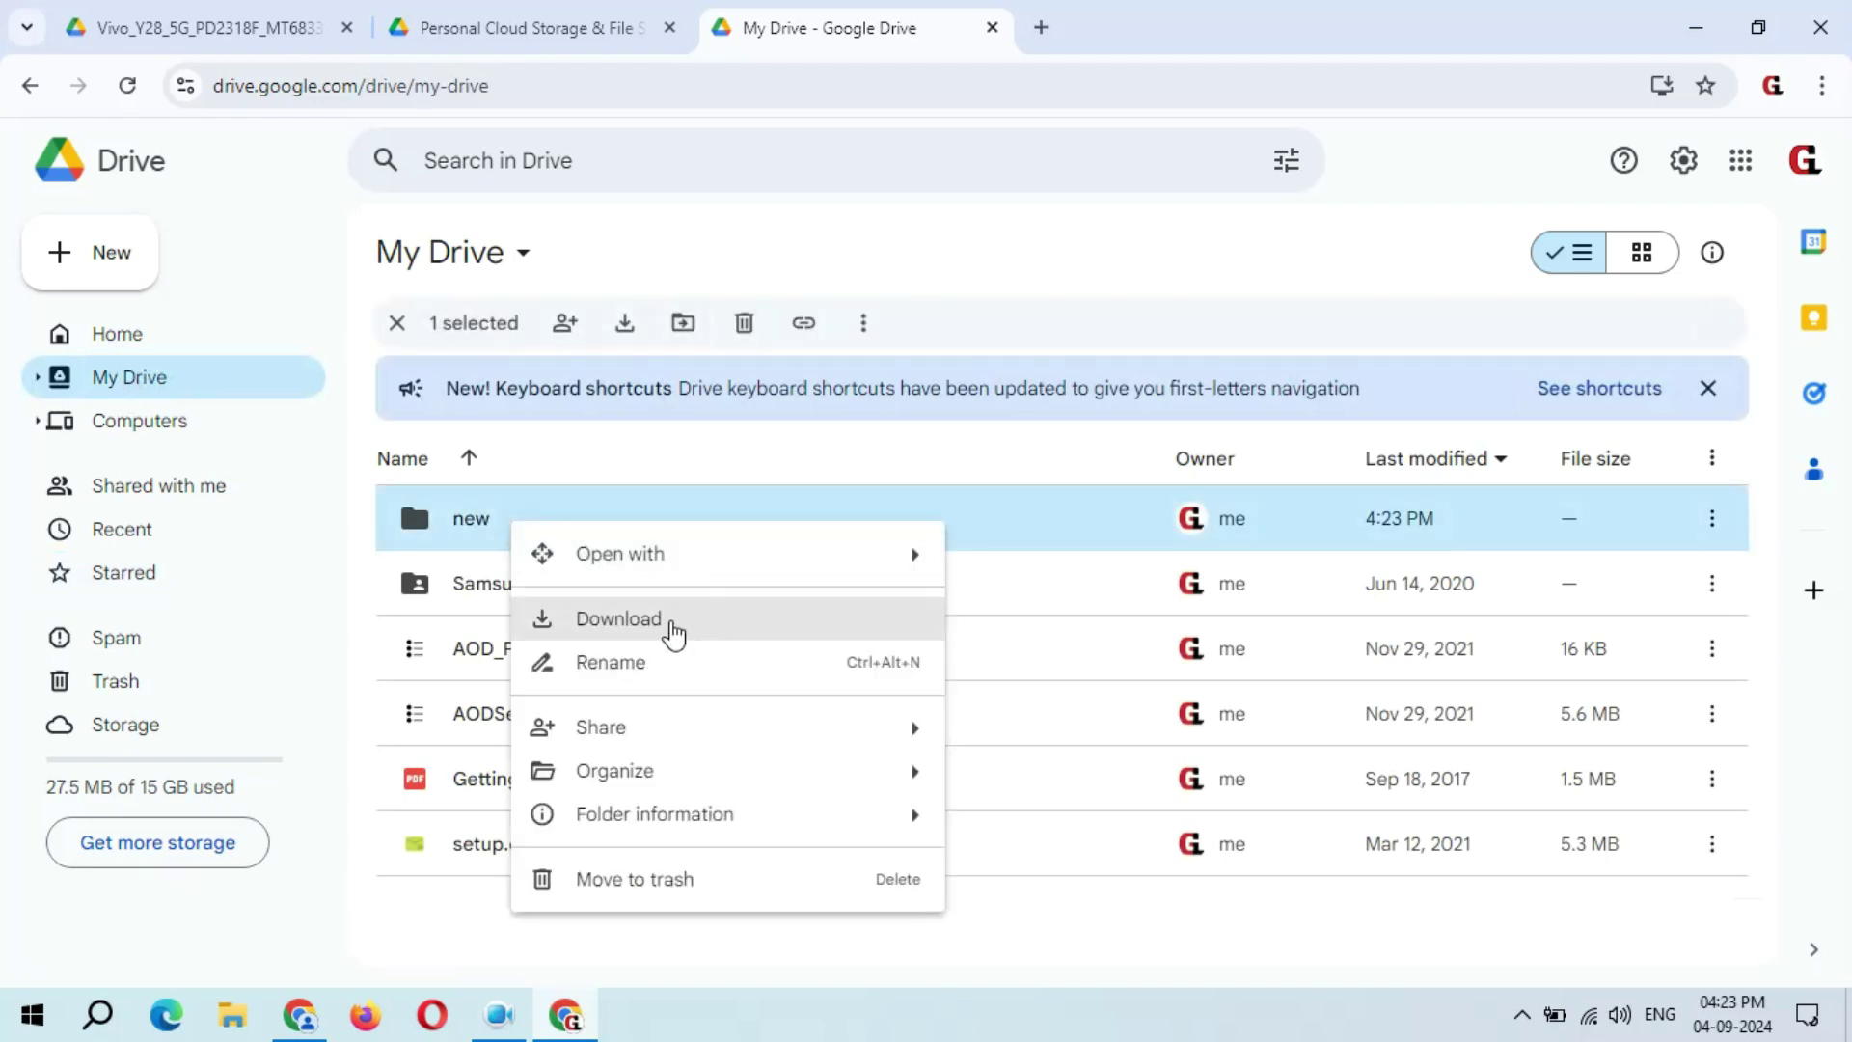
{"action": "left_click", "coordinate": [670, 627]}
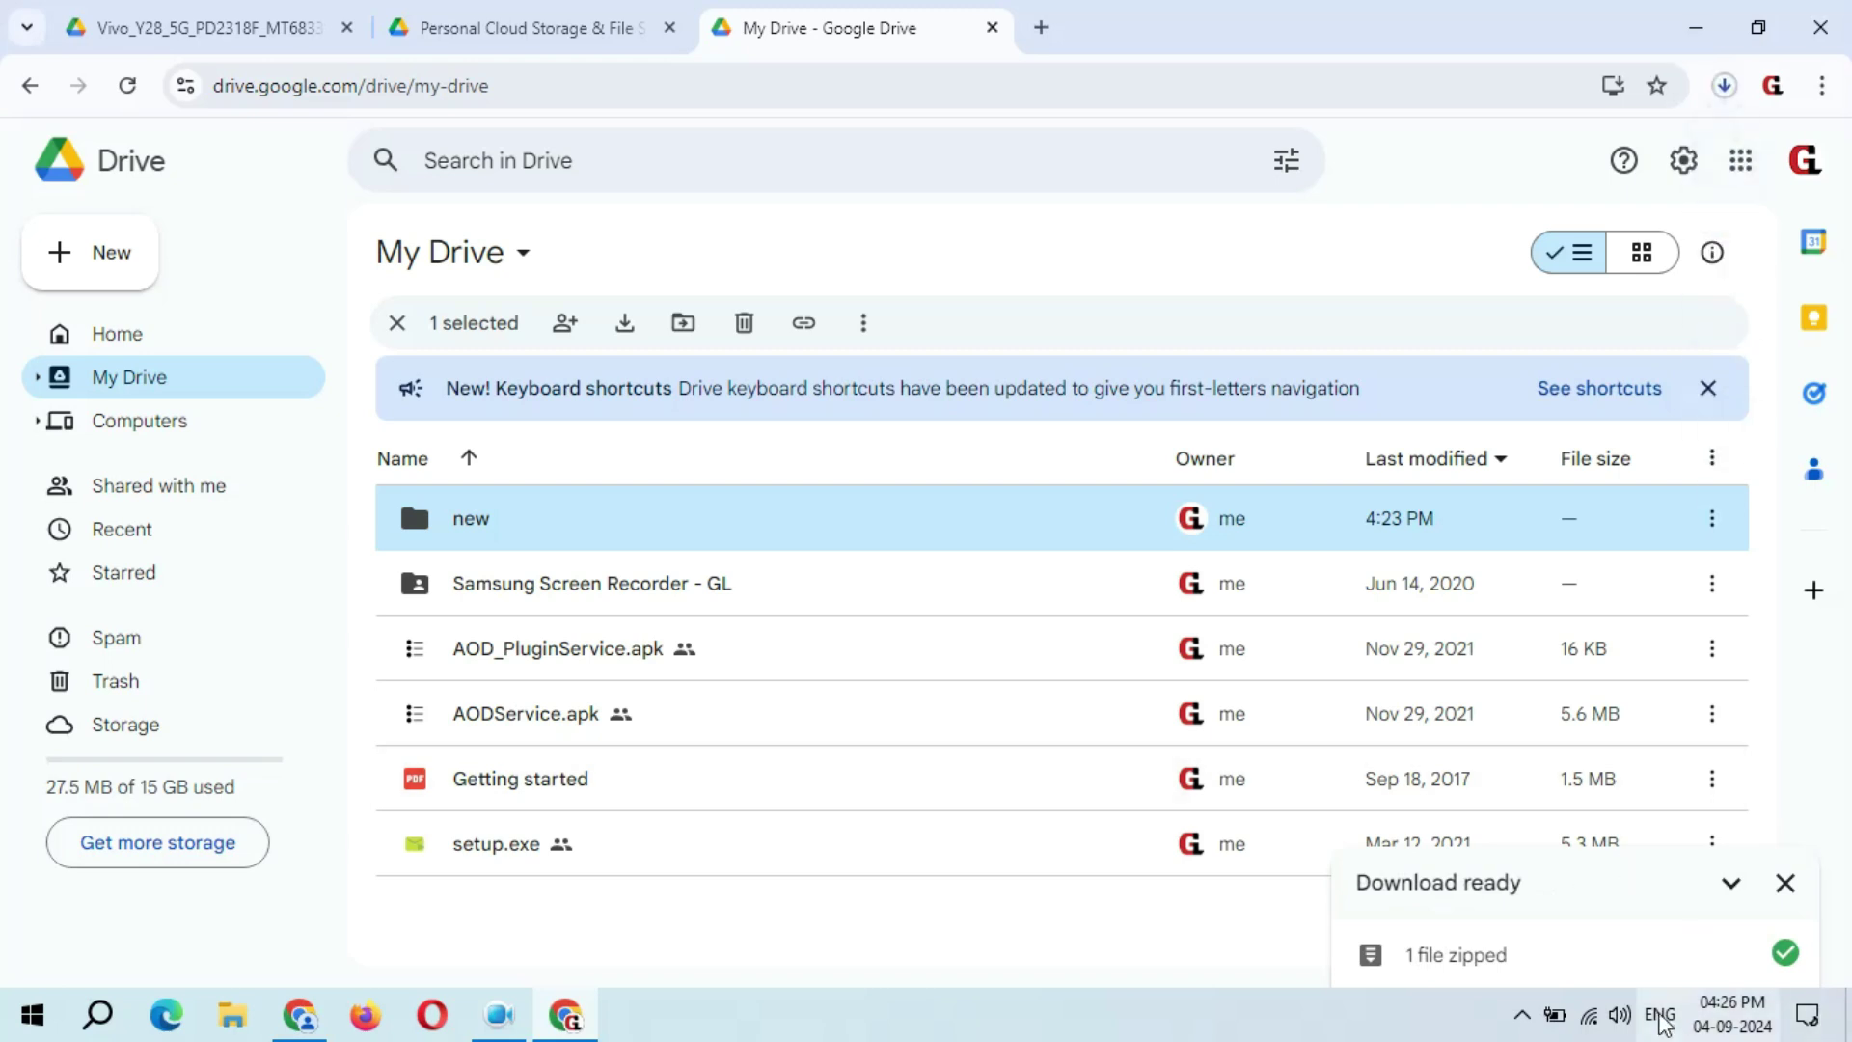
- Check the Vivo zip's progress in Chrome's recent downloads, 0.1 of 7.5 GB
{"action": "left_click", "coordinate": [1726, 85]}
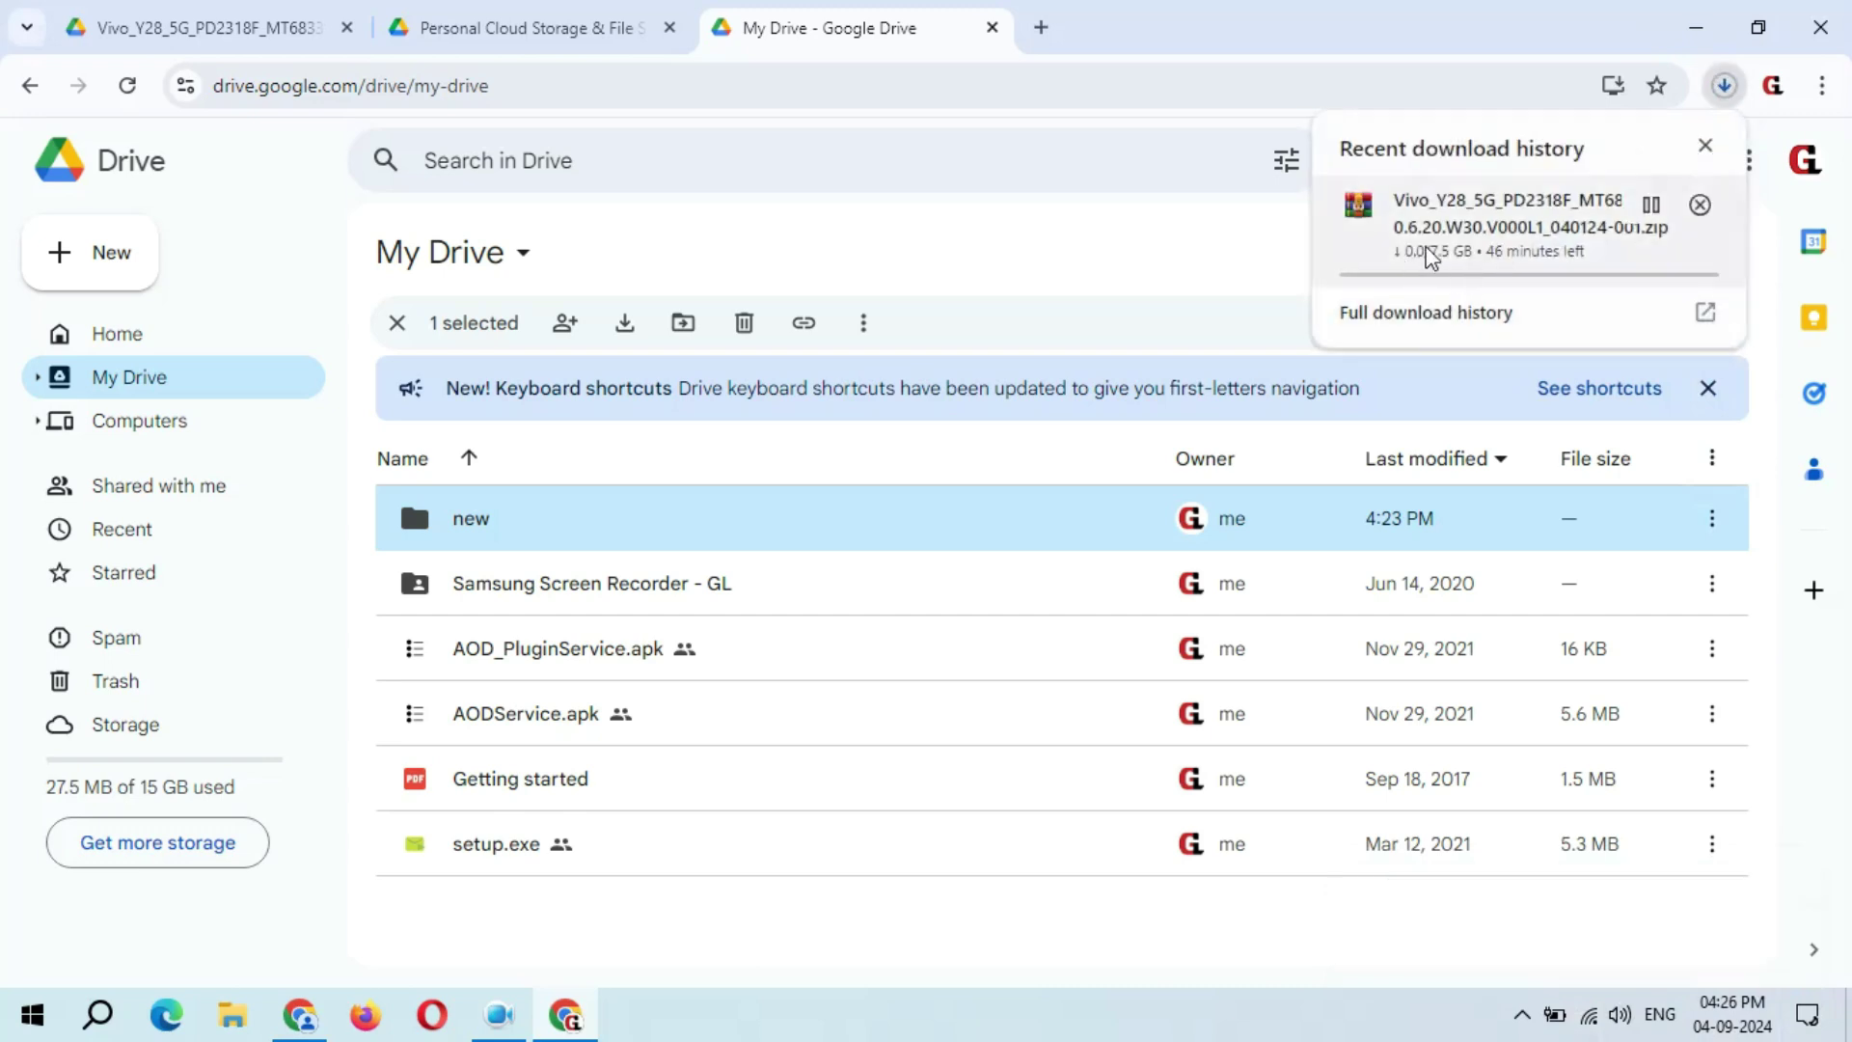